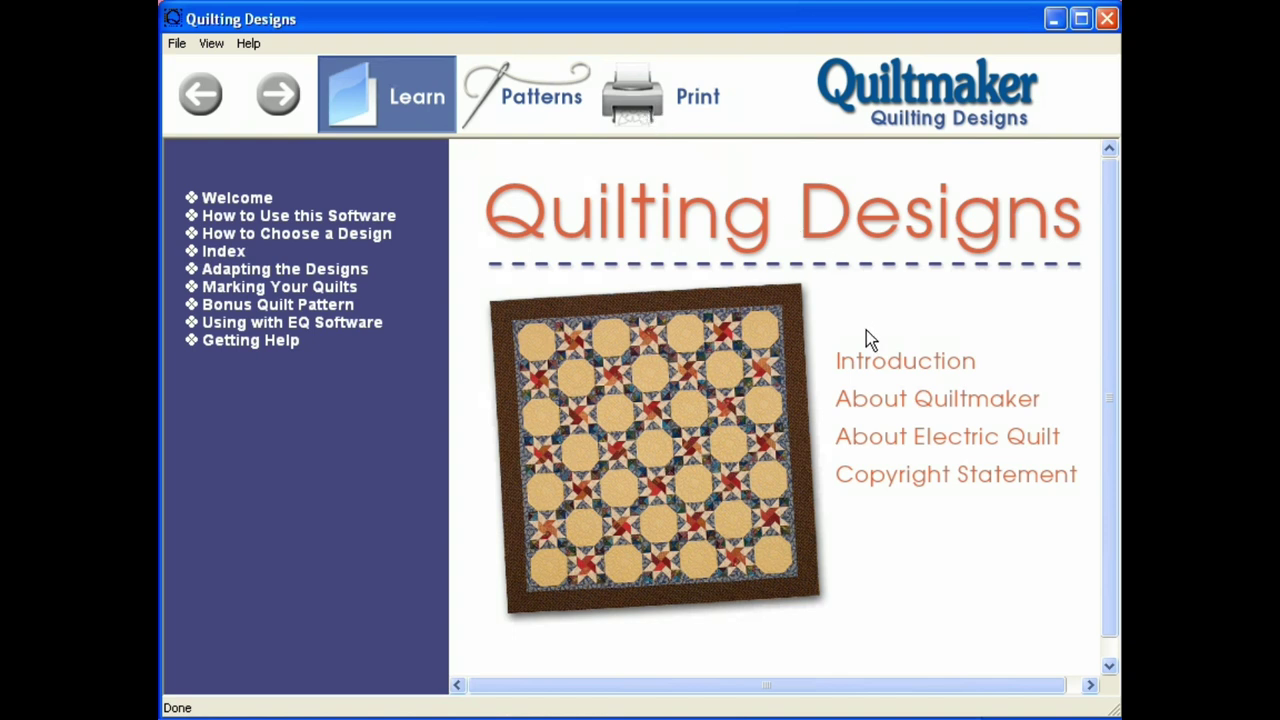
# Read the About Quiltmaker, About Electric Quilt and How to Use this Software pages, then How to Choose a Design.
pyautogui.click(879, 398)
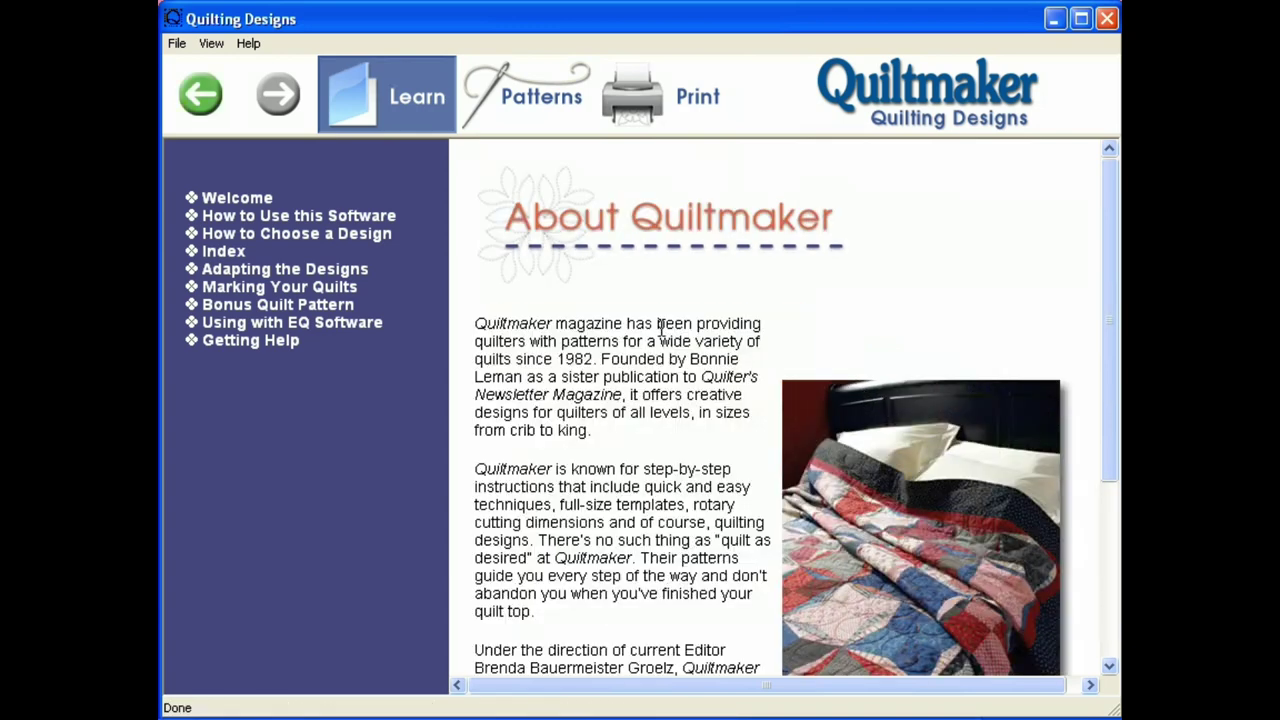
pyautogui.click(230, 197)
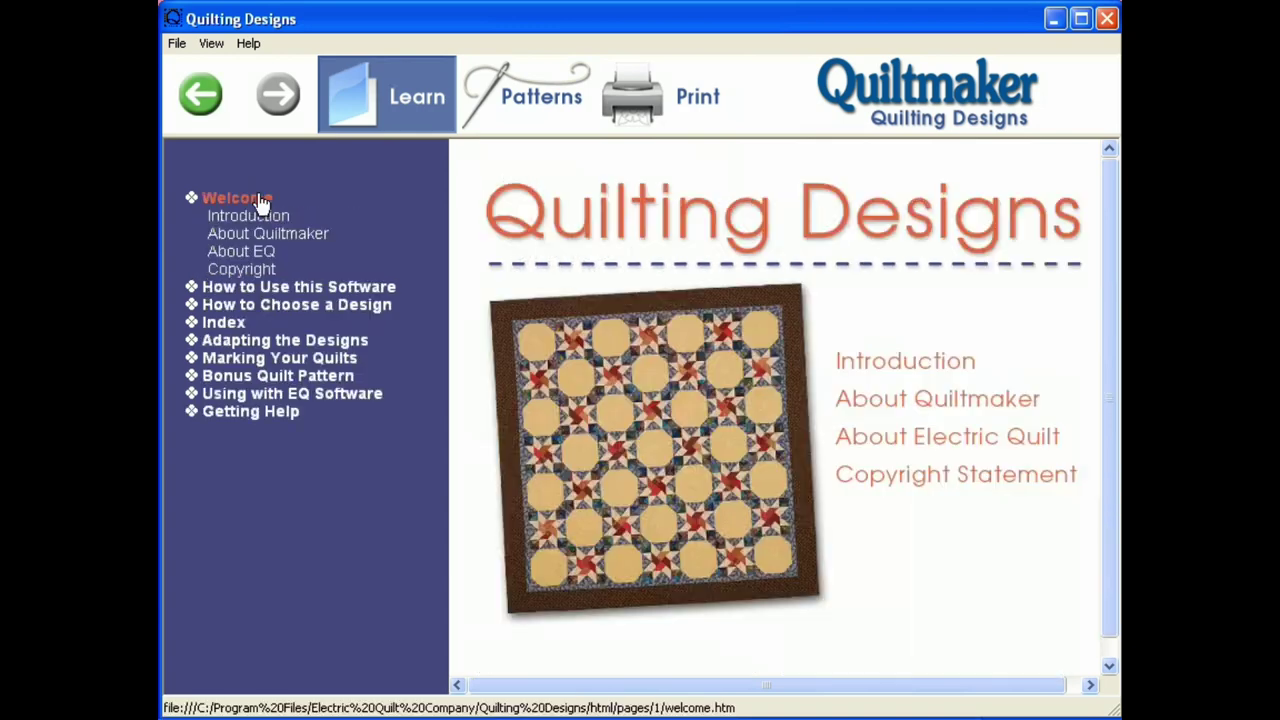
pyautogui.click(240, 251)
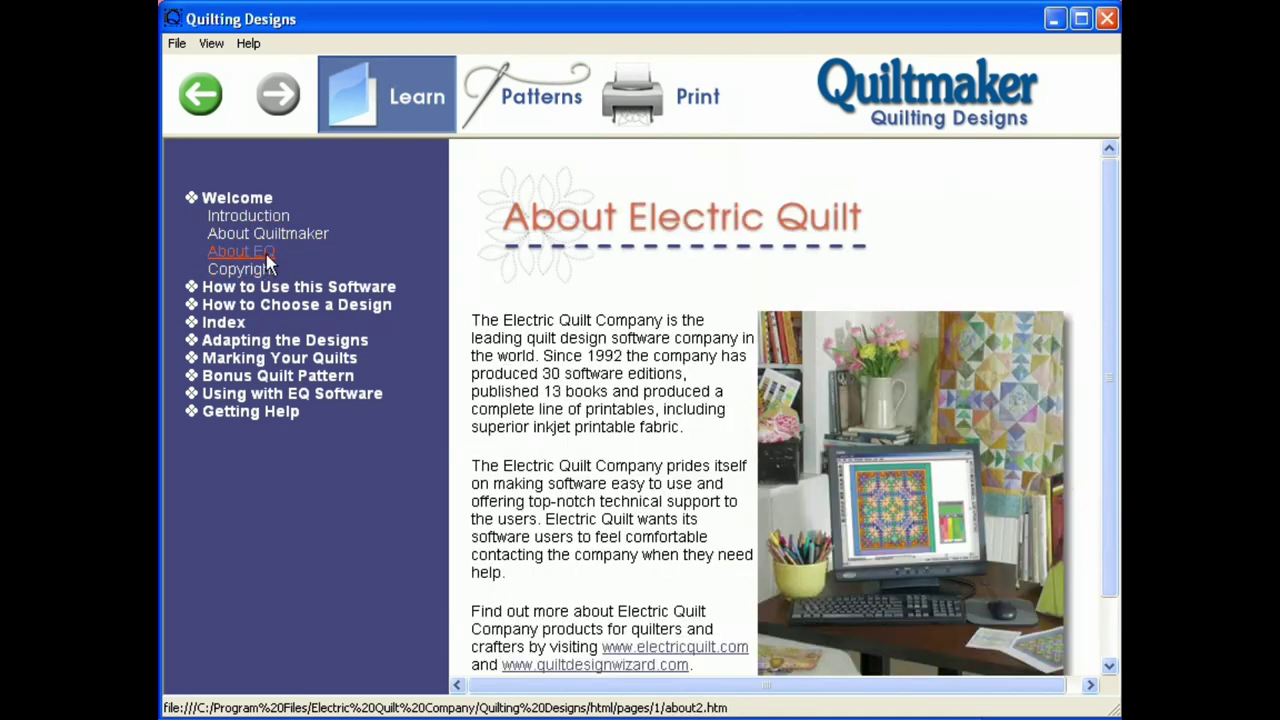
pyautogui.click(299, 286)
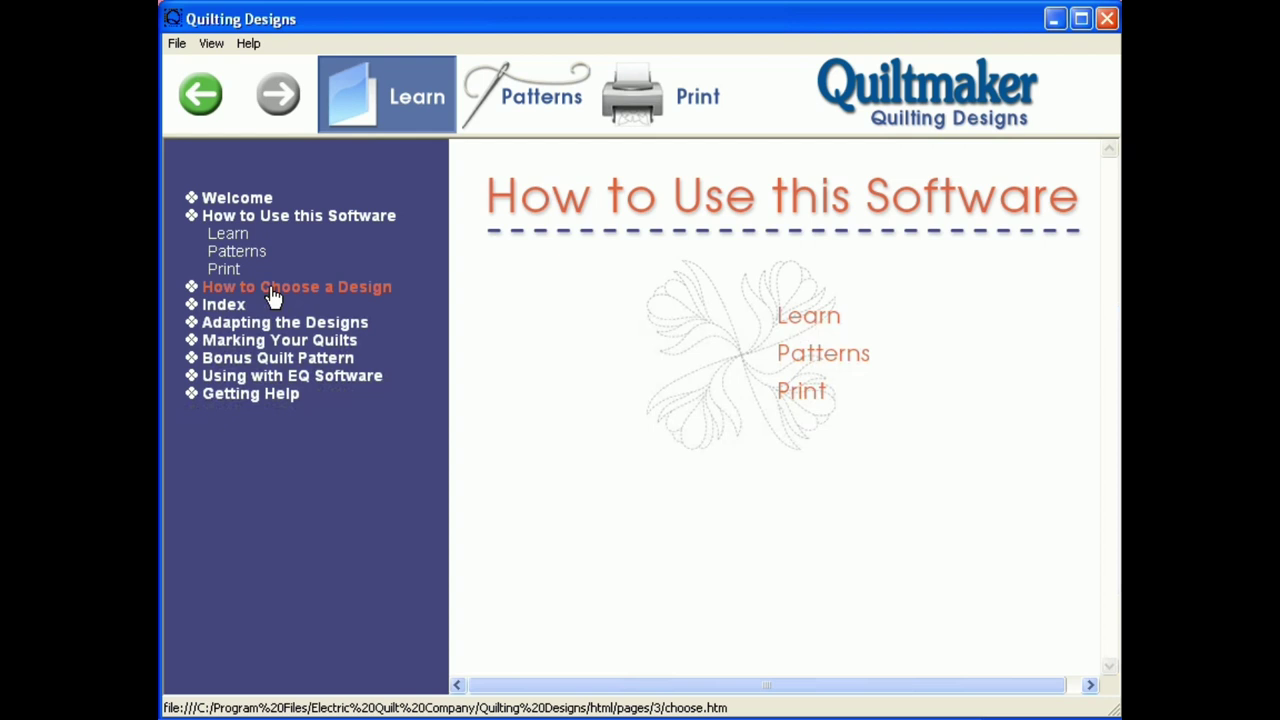
pyautogui.click(272, 287)
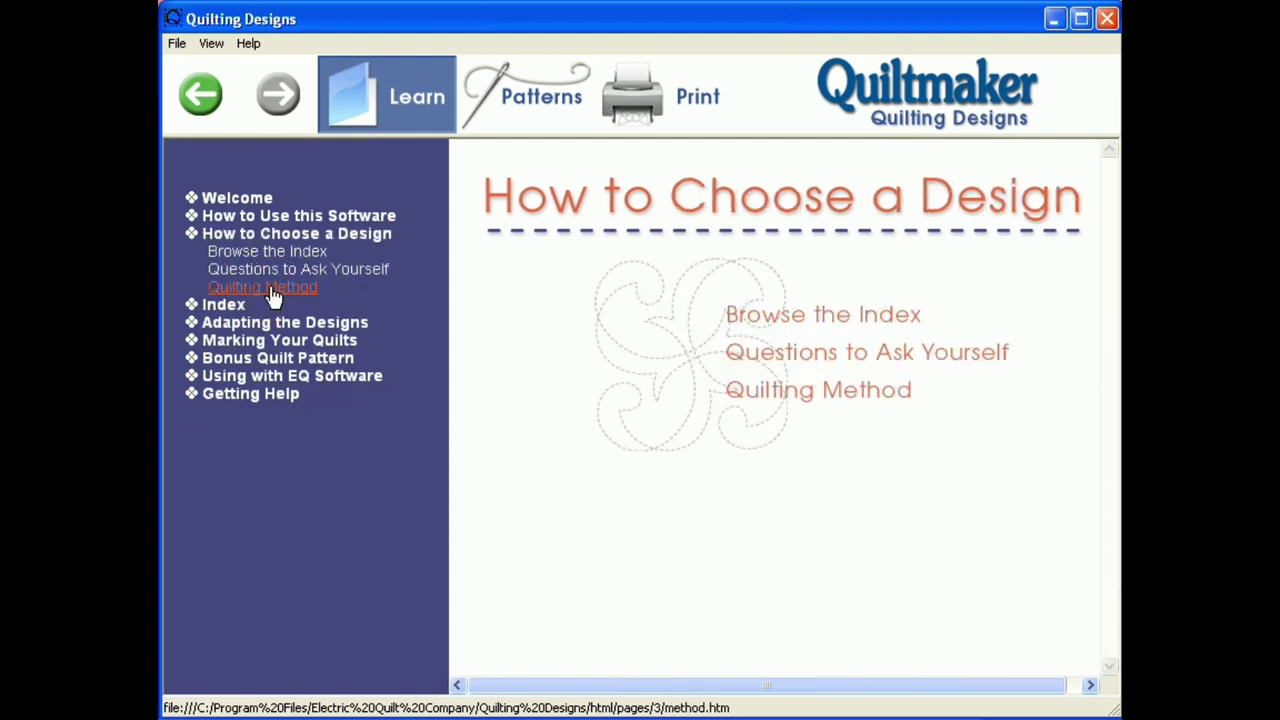
# Find the Amish Traditions design through the Index by Name for Volume 1.
pyautogui.click(224, 304)
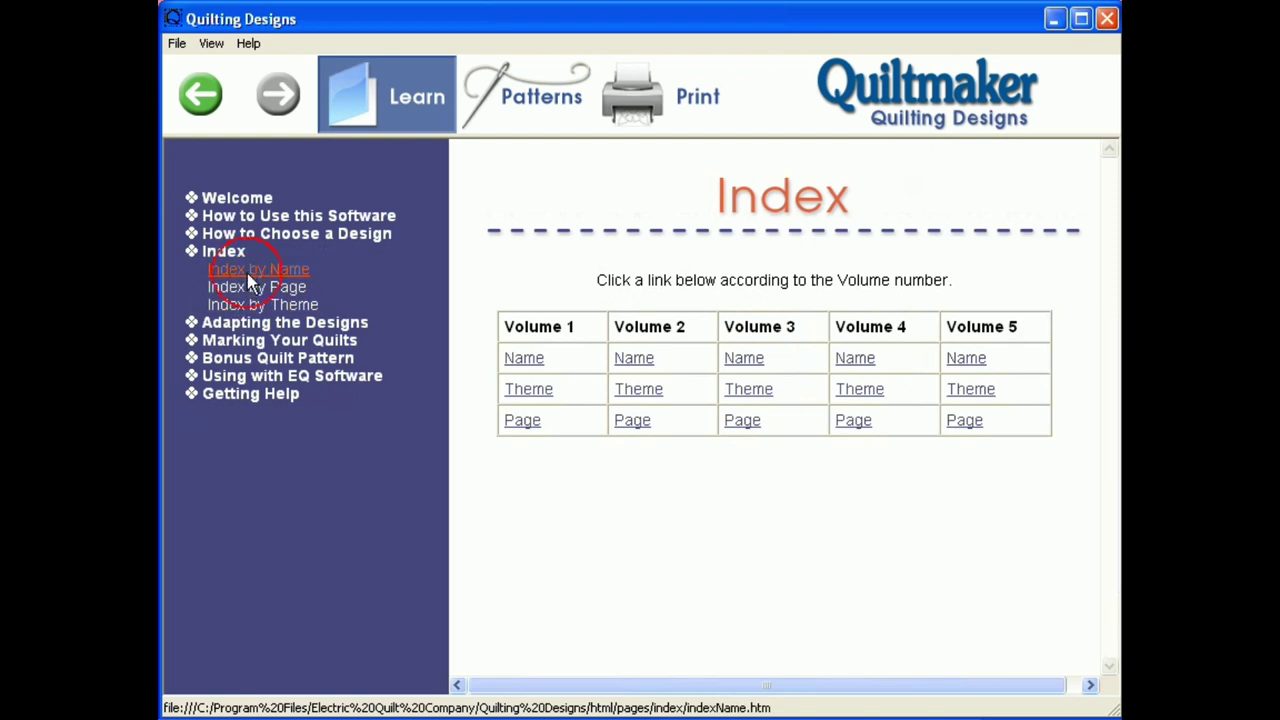
pyautogui.click(258, 269)
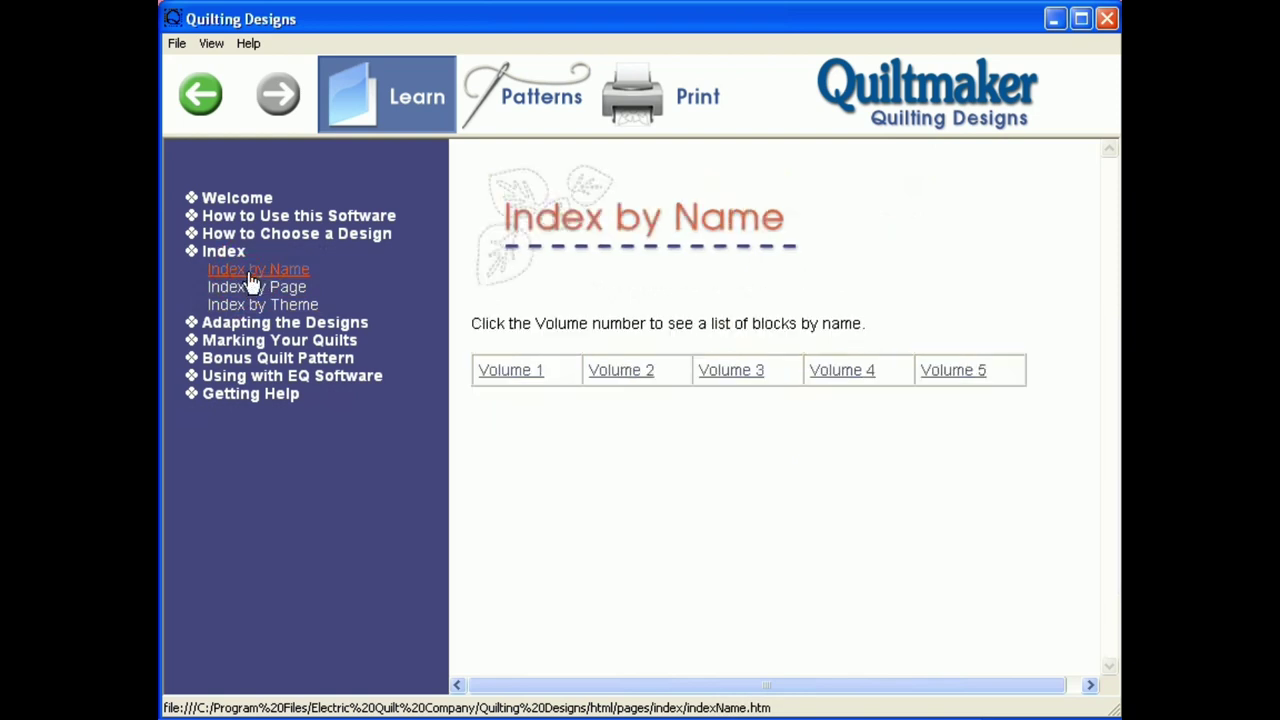
pyautogui.click(486, 372)
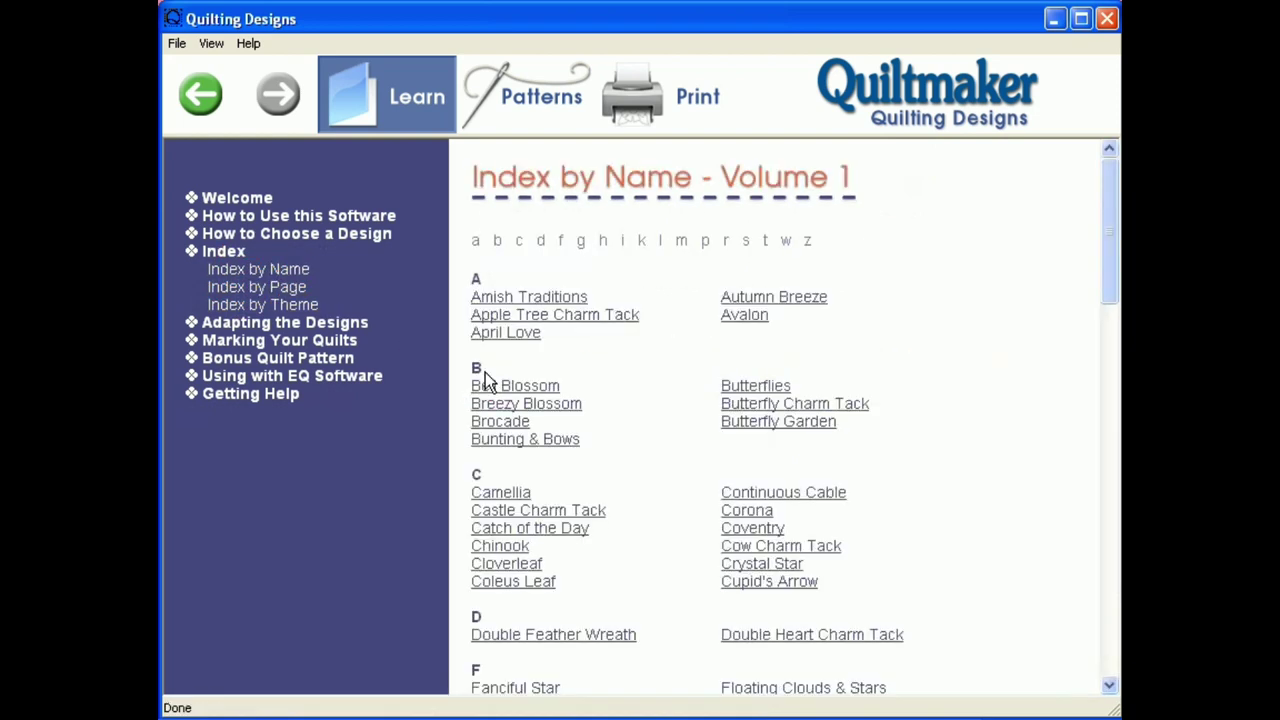
pyautogui.click(486, 300)
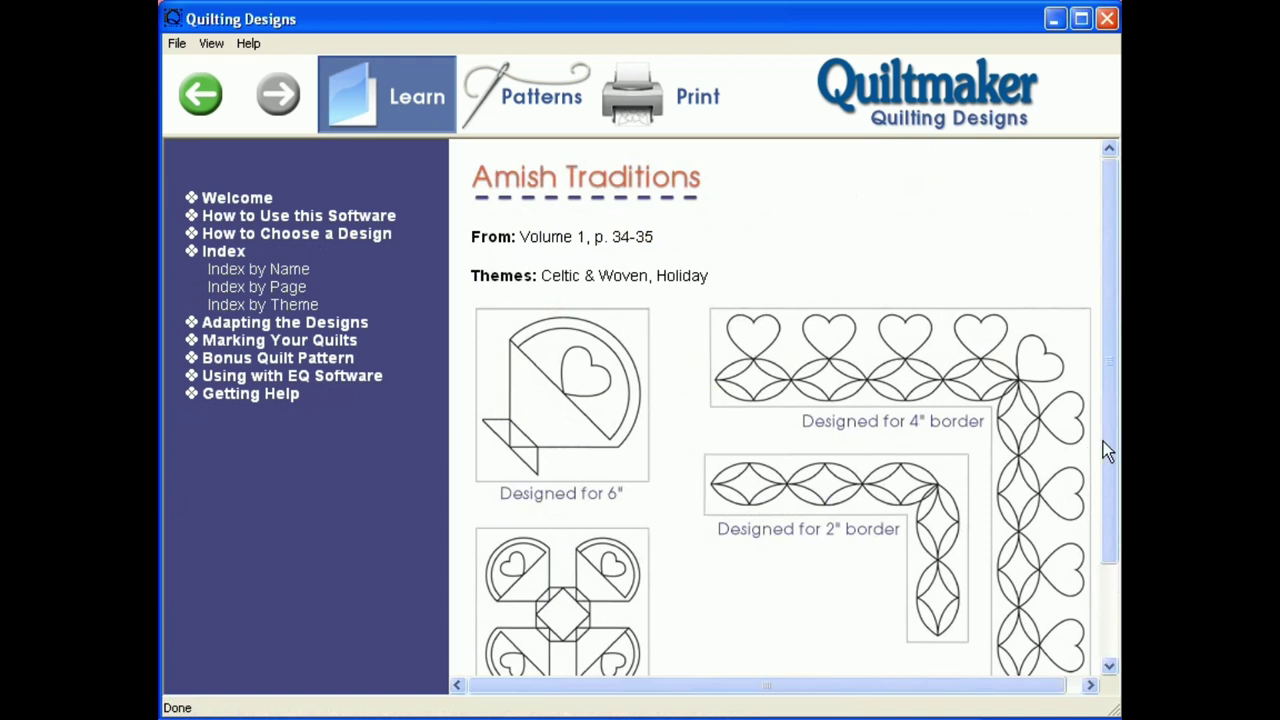
pyautogui.moveTo(1109, 441)
pyautogui.mouseDown()
pyautogui.moveTo(1113, 574)
pyautogui.moveTo(1109, 200)
pyautogui.mouseUp()
# Open the Lida Rose design page through the Index by Page for Volume 1.
pyautogui.click(290, 288)
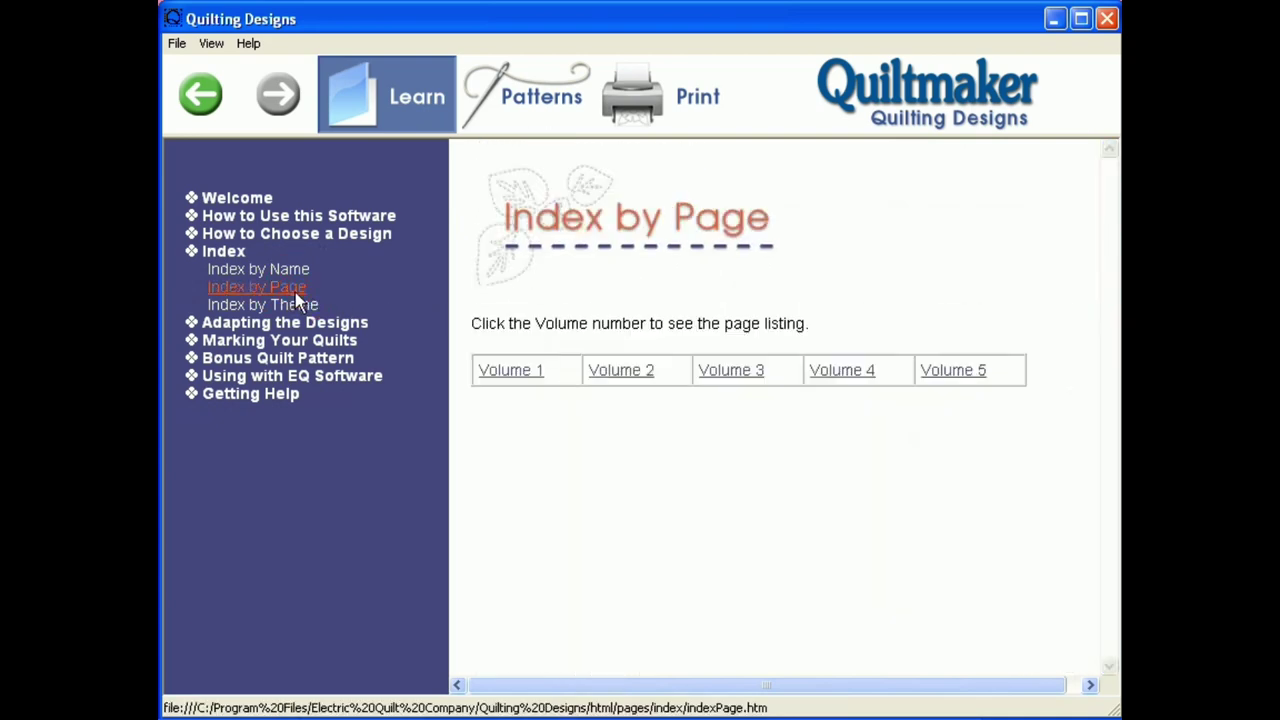
pyautogui.click(500, 371)
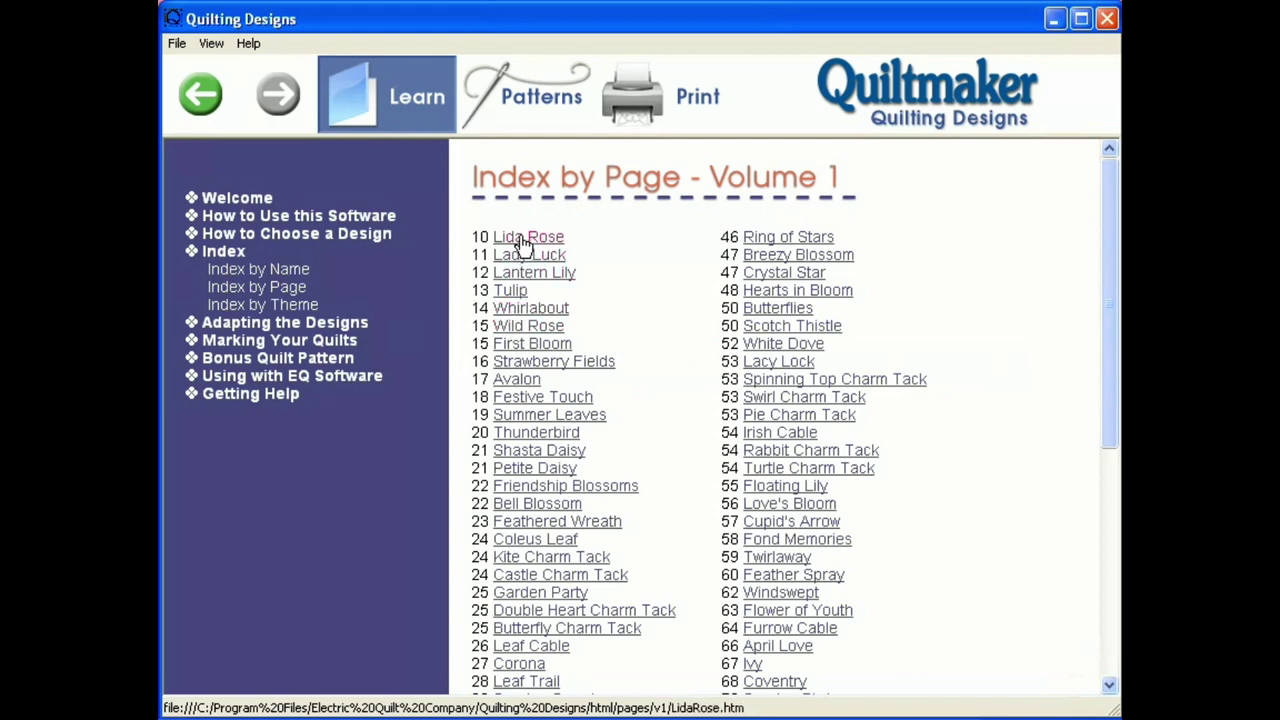
pyautogui.click(520, 240)
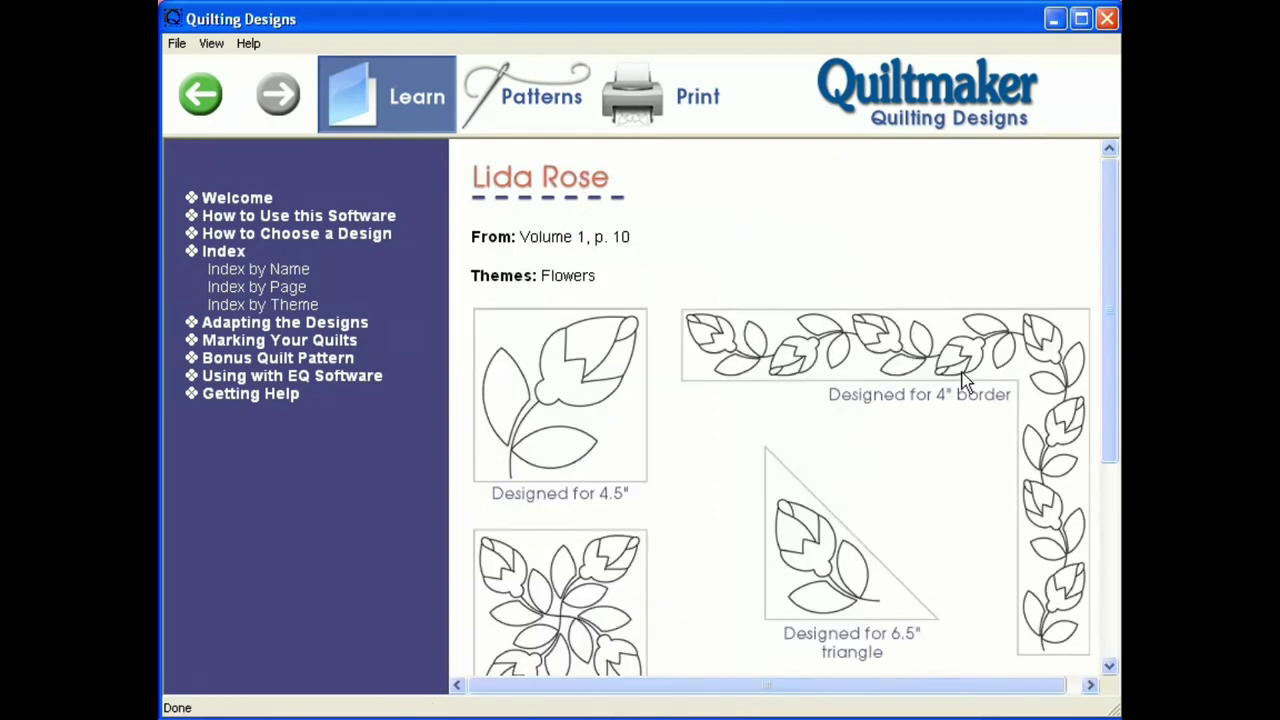
pyautogui.moveTo(1105, 400)
pyautogui.mouseDown()
pyautogui.moveTo(1090, 627)
pyautogui.moveTo(1108, 370)
pyautogui.mouseUp()
# Open the Volume 1 Quilt page under Bonus Quilt Pattern.
pyautogui.click(300, 358)
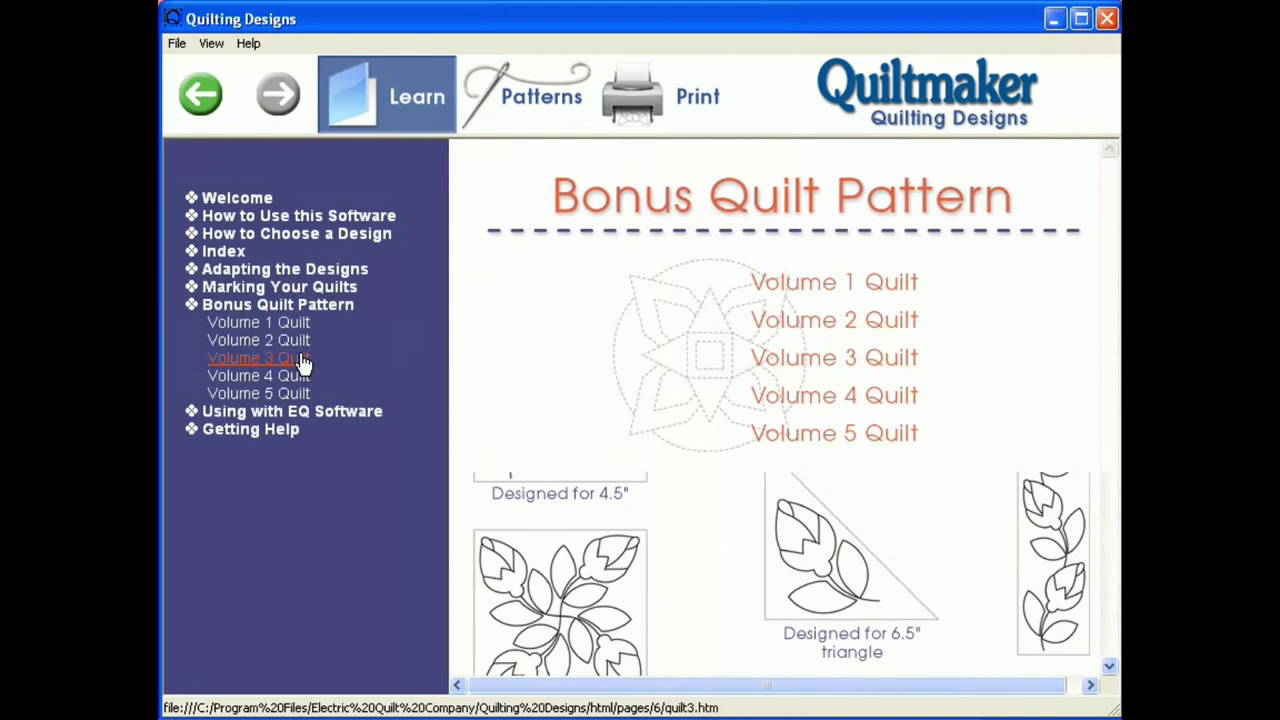
pyautogui.click(258, 322)
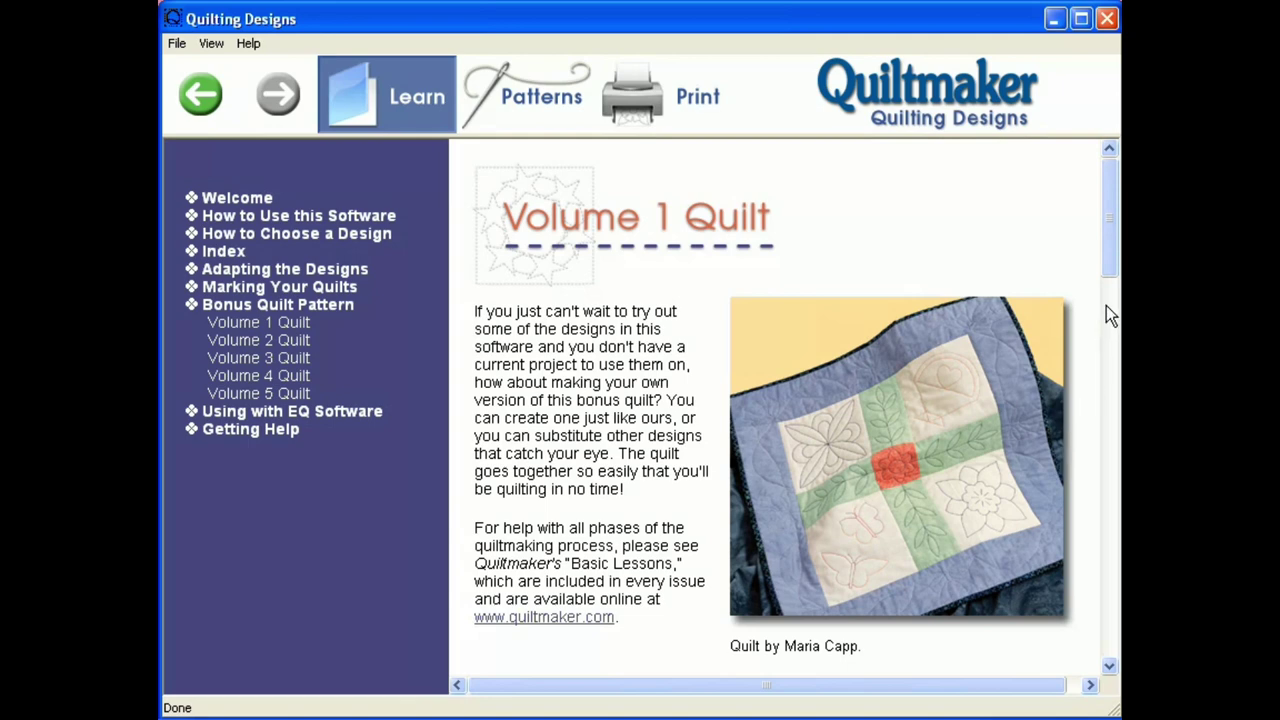
pyautogui.moveTo(1108, 200)
pyautogui.mouseDown()
pyautogui.moveTo(1097, 390)
pyautogui.moveTo(1047, 669)
pyautogui.mouseUp()
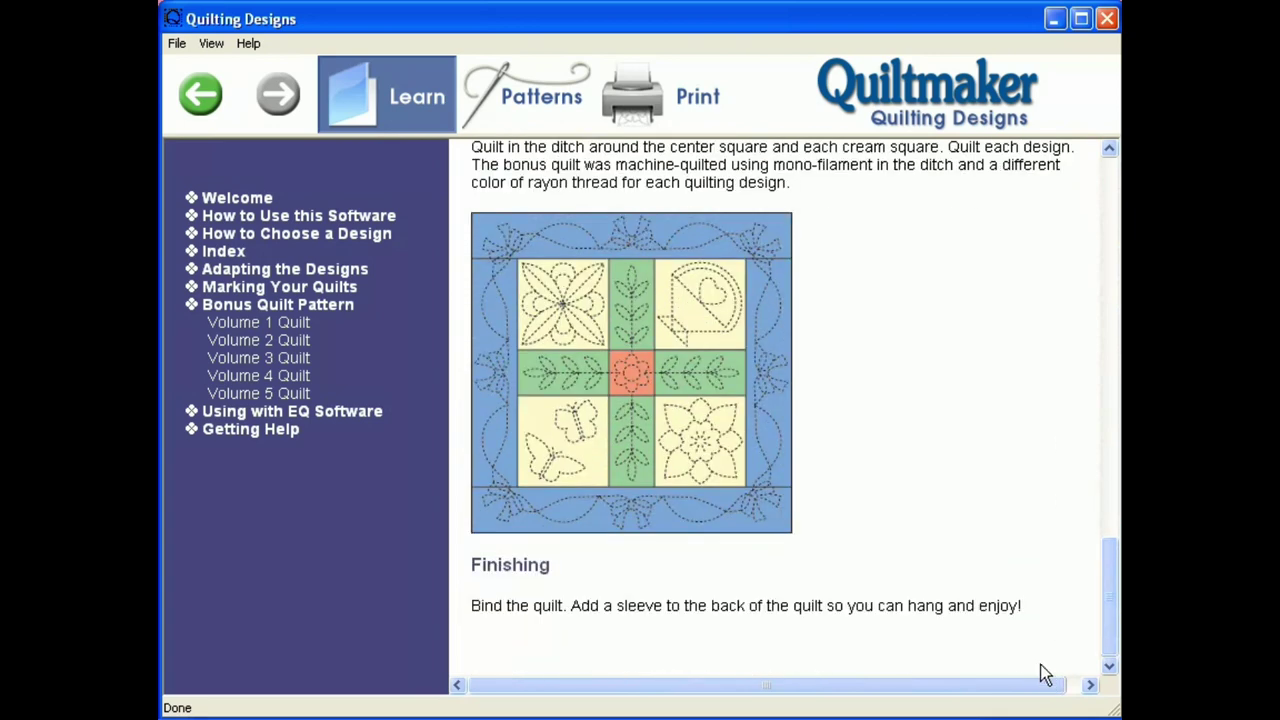
# Browse patterns by style, from Animals and Celtic & Woven through Stars & Sky to Swirls & Waves.
pyautogui.click(557, 92)
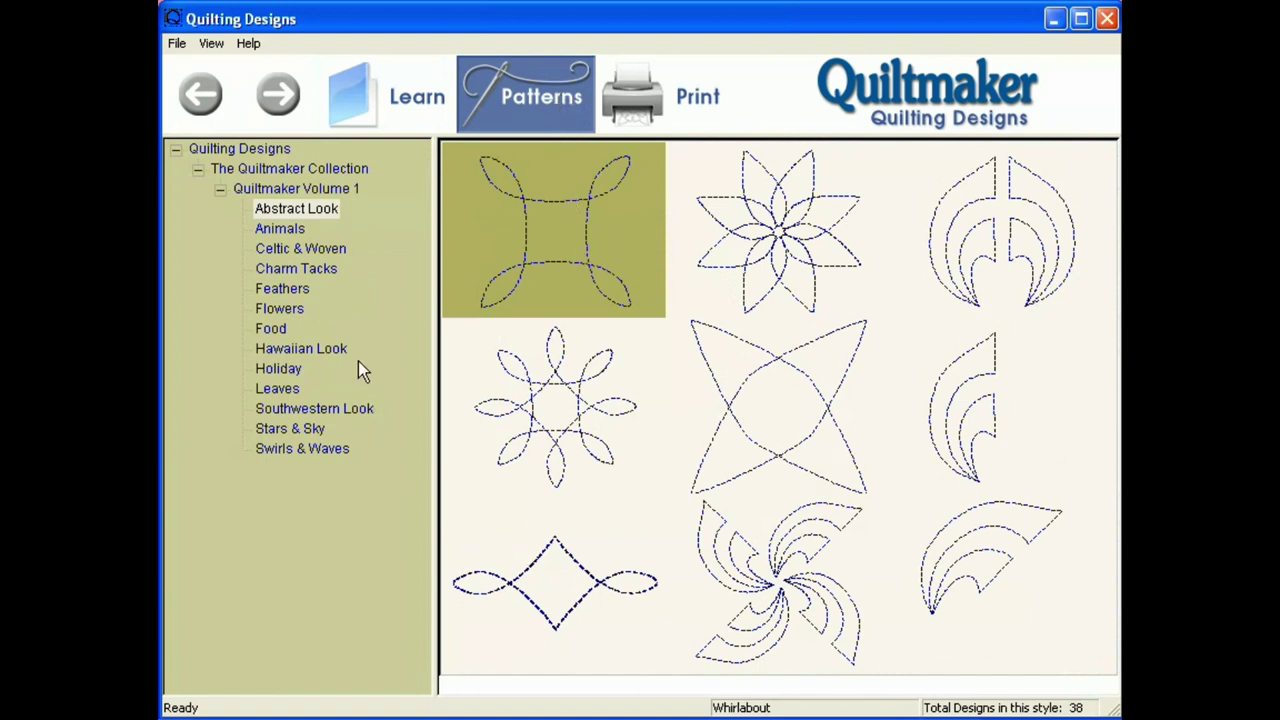
pyautogui.click(283, 230)
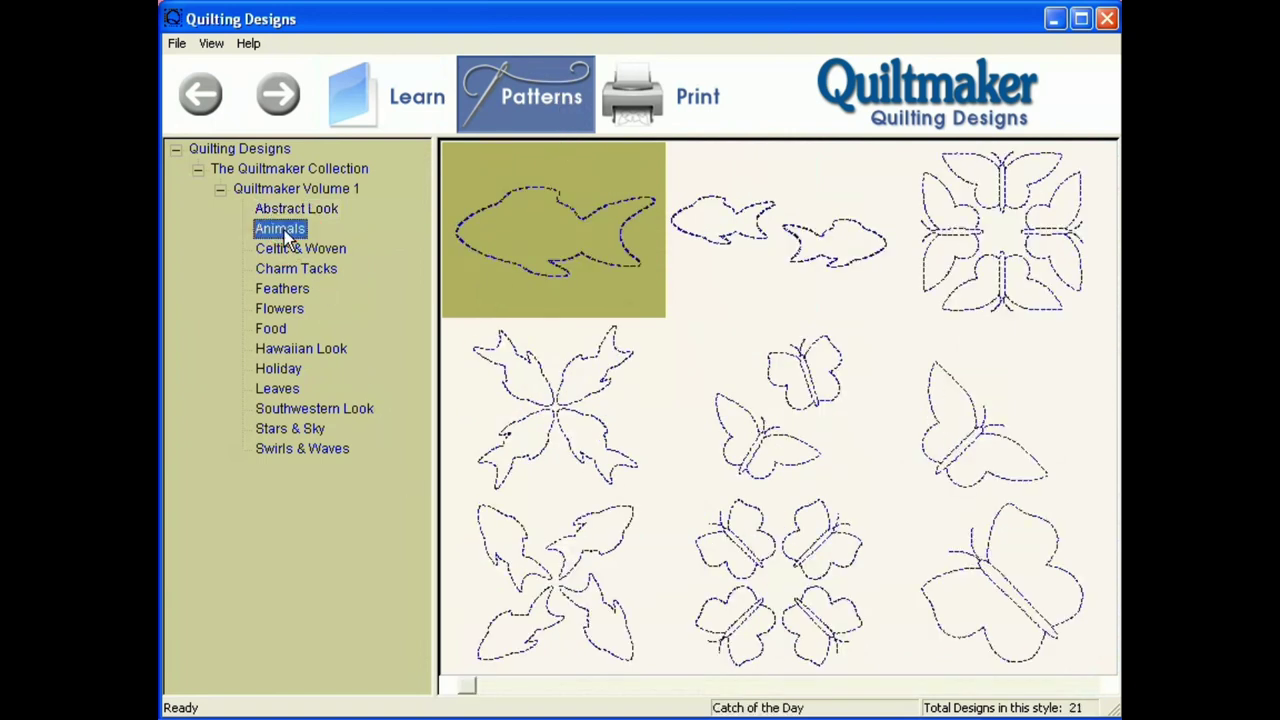
pyautogui.click(288, 249)
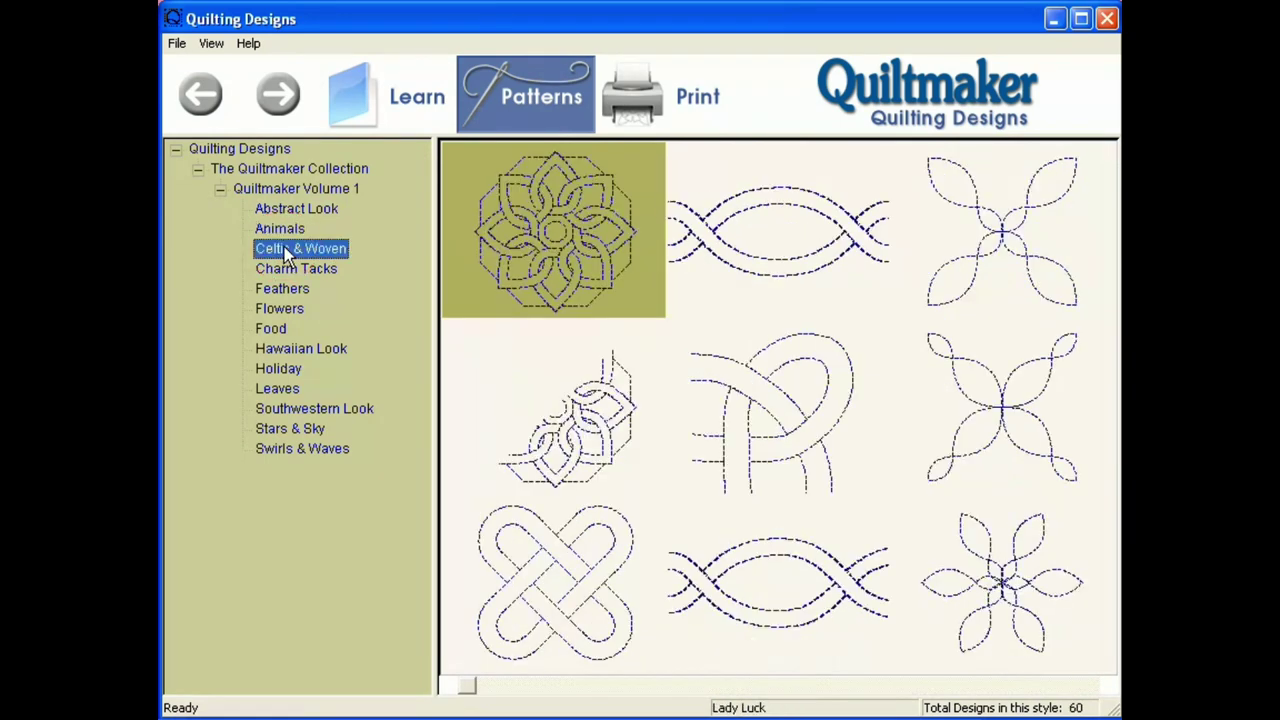
pyautogui.click(284, 267)
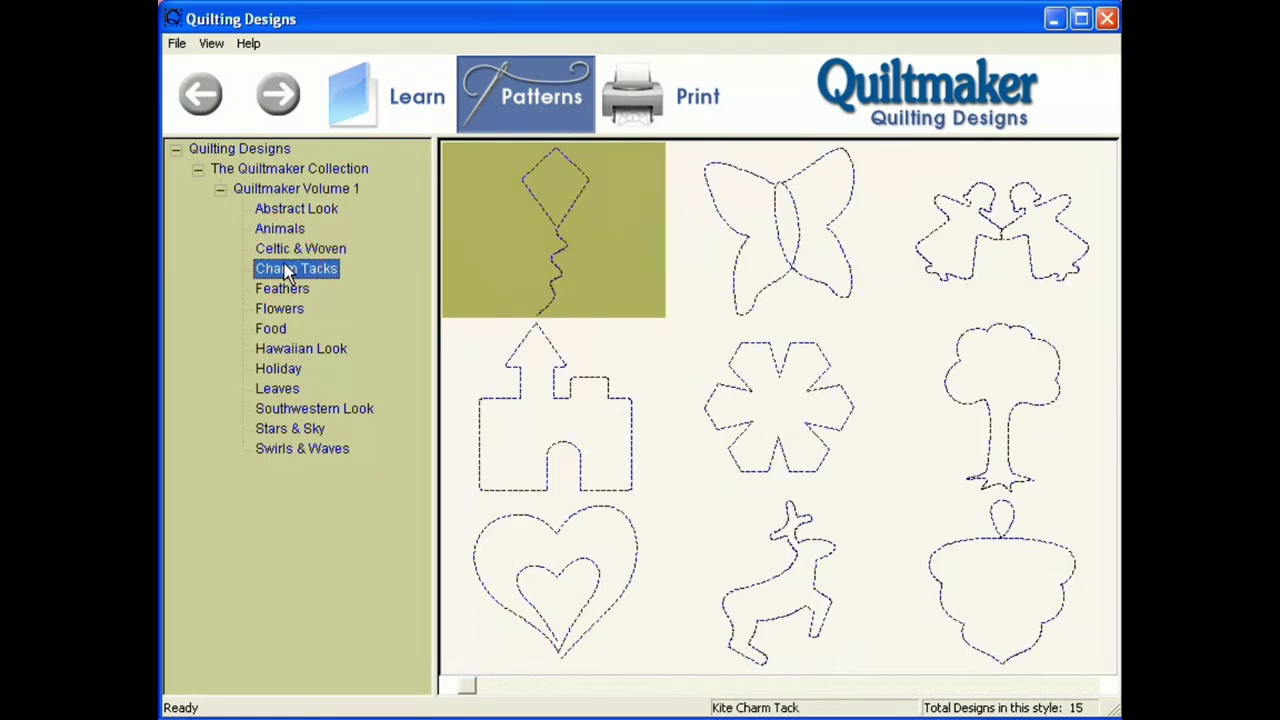
pyautogui.click(285, 290)
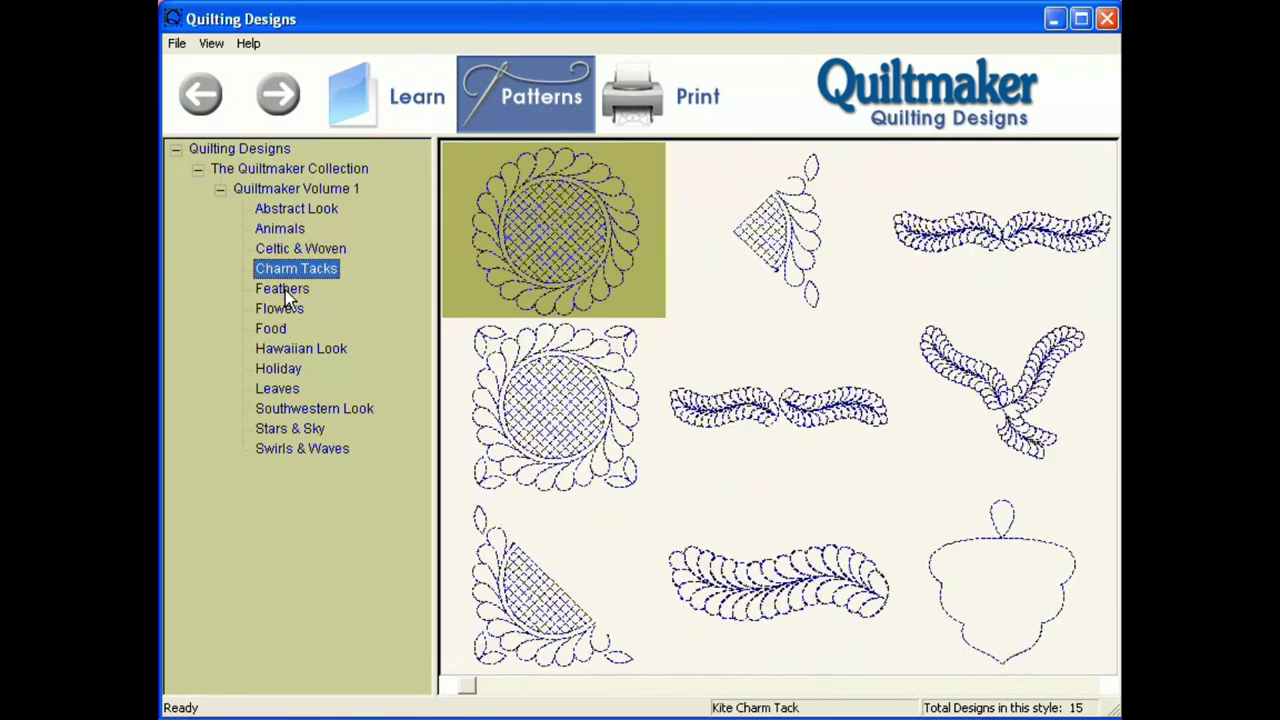
pyautogui.click(289, 310)
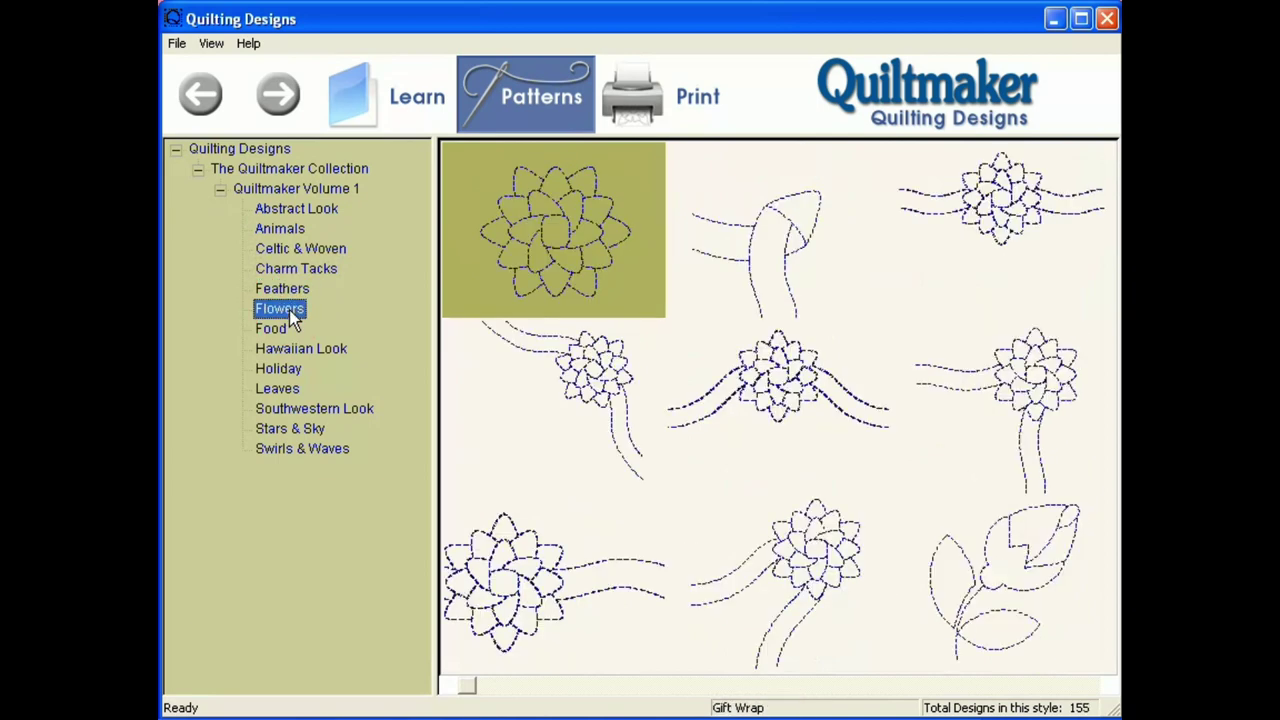
pyautogui.click(271, 329)
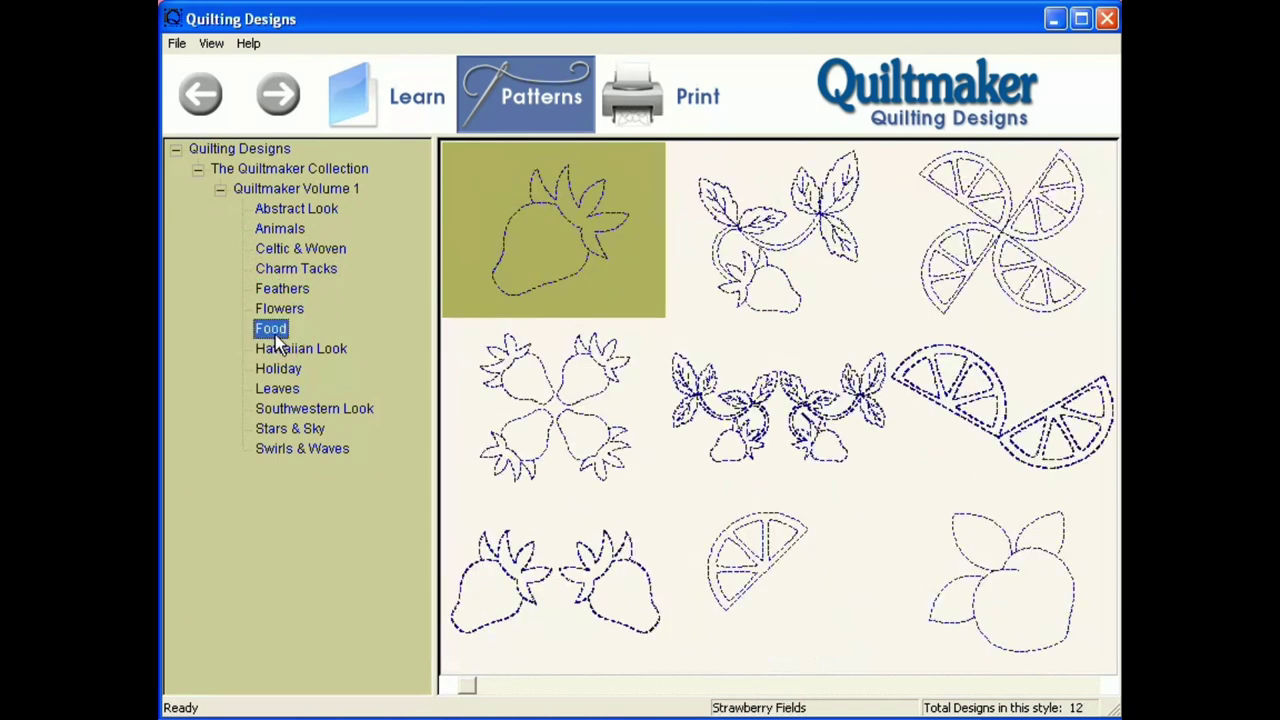
pyautogui.click(284, 350)
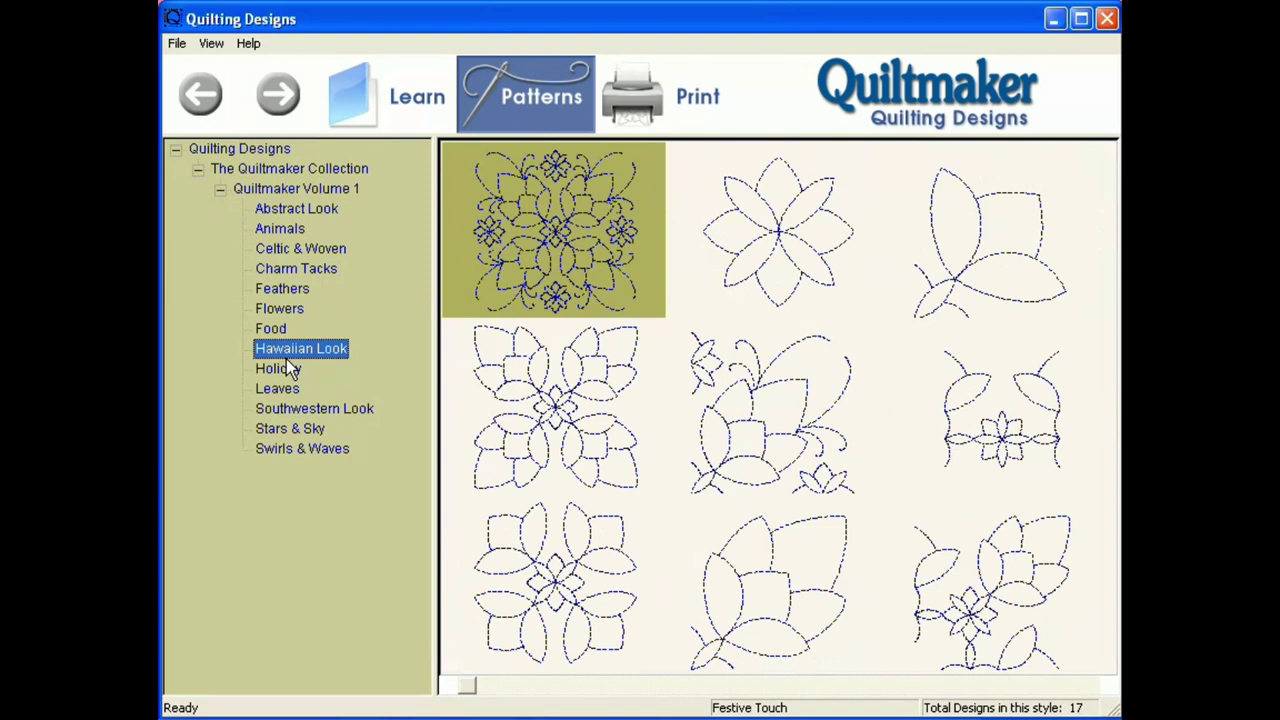
pyautogui.click(279, 369)
pyautogui.click(277, 389)
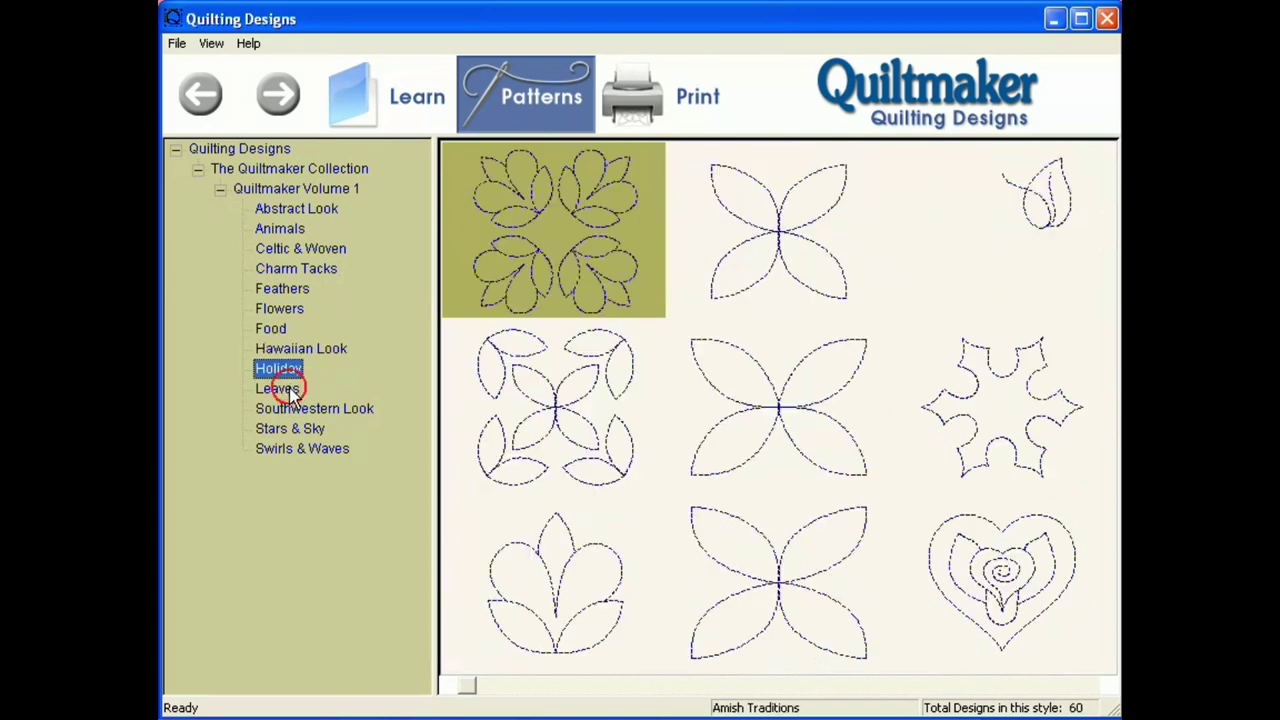
pyautogui.click(292, 410)
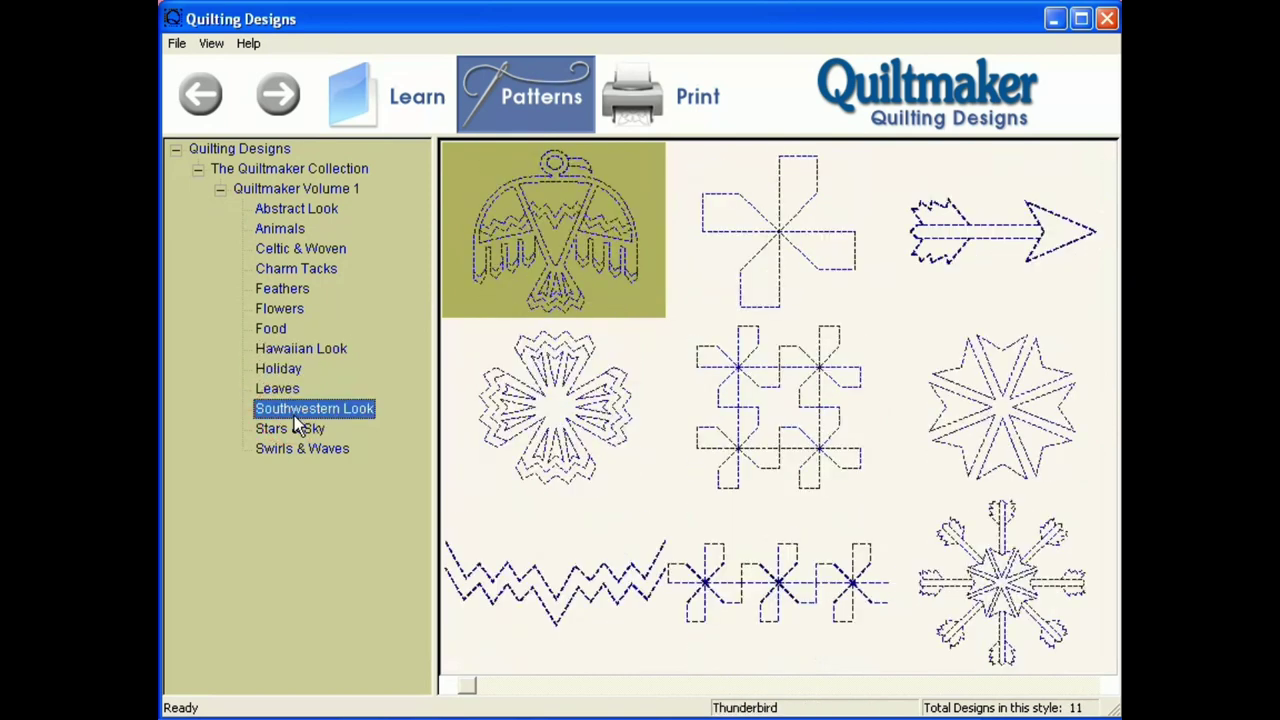
pyautogui.click(296, 428)
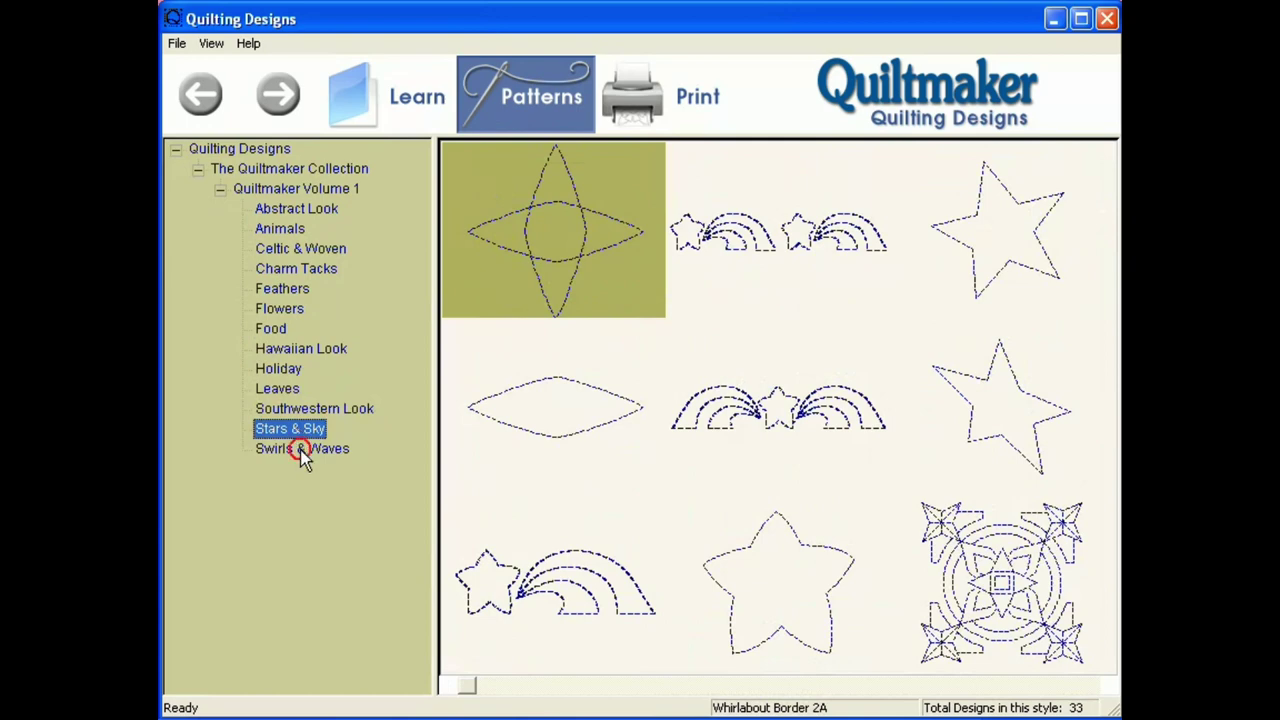
pyautogui.click(302, 450)
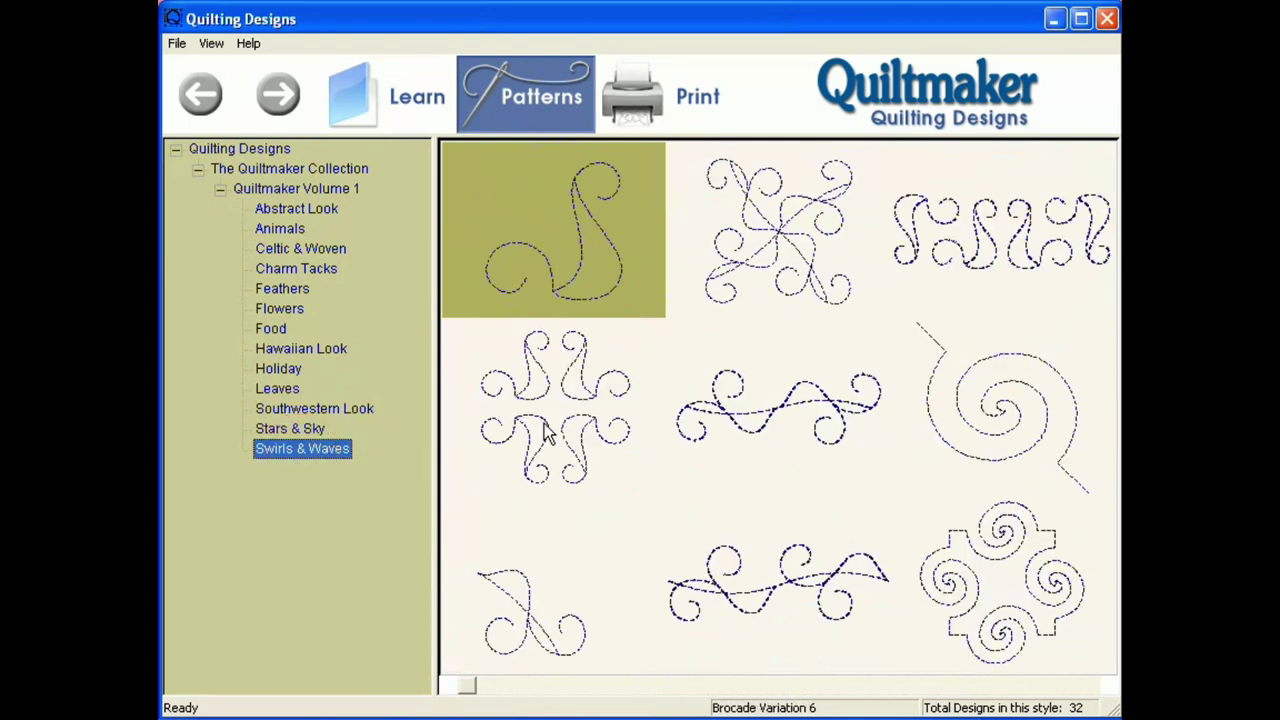
# Select Brocade Variation 9 and switch the gallery to two, then three, then four columns.
pyautogui.click(772, 299)
pyautogui.rightClick(763, 282)
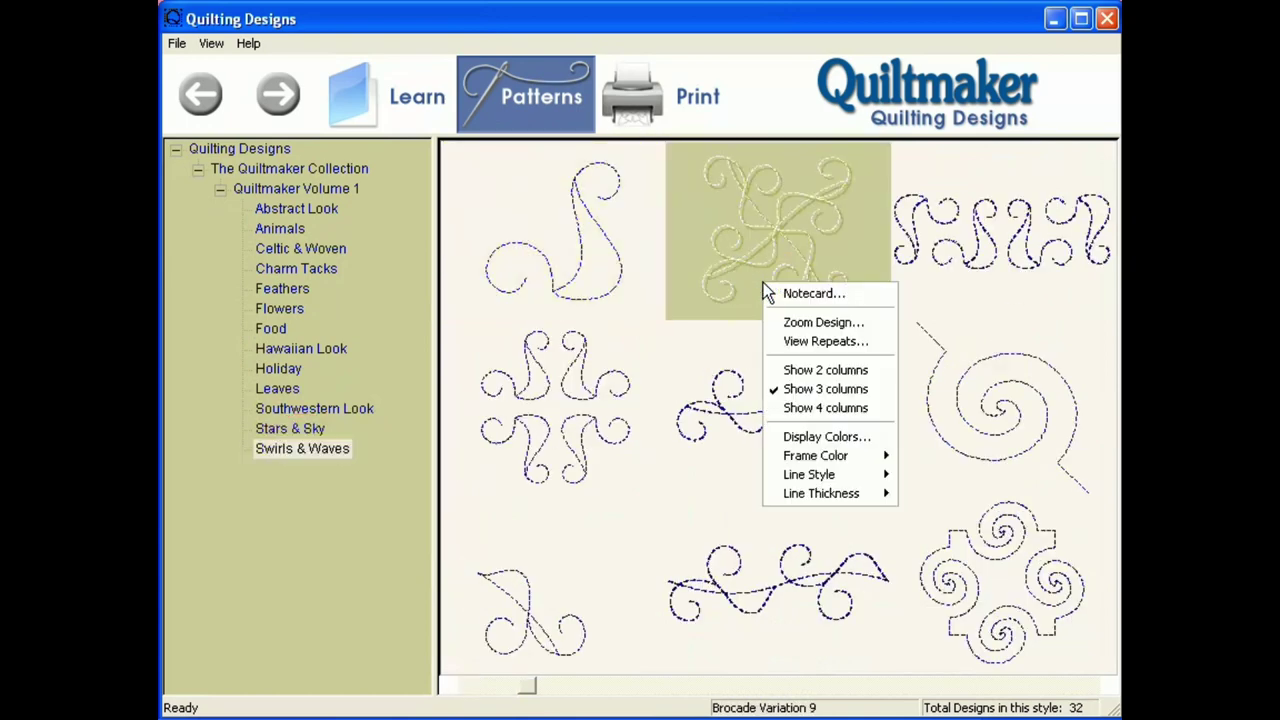
pyautogui.click(825, 370)
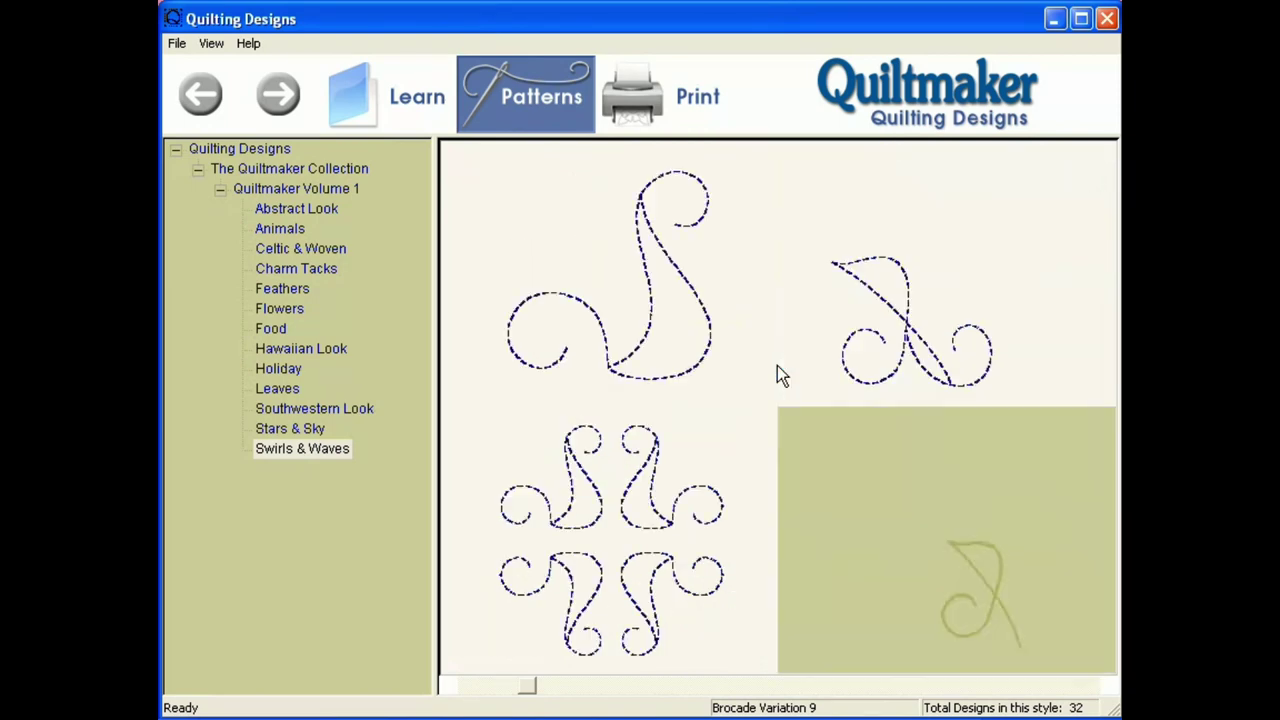
pyautogui.rightClick(902, 490)
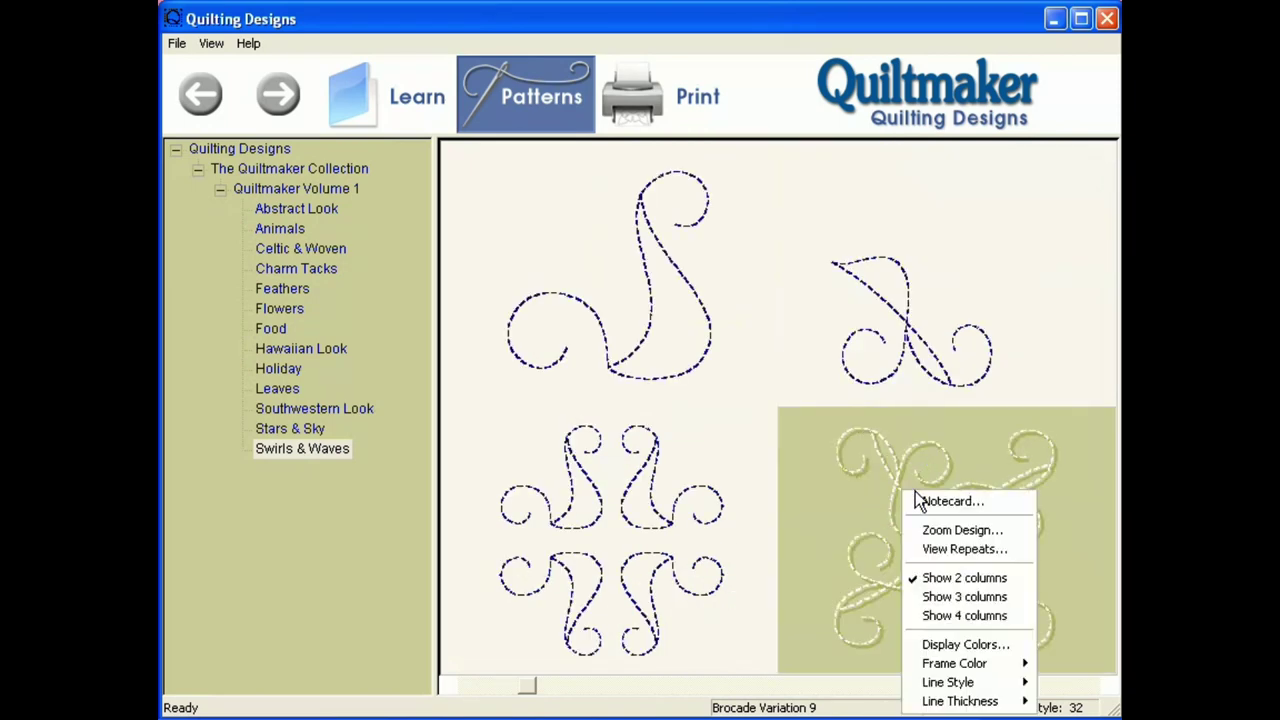
pyautogui.click(955, 595)
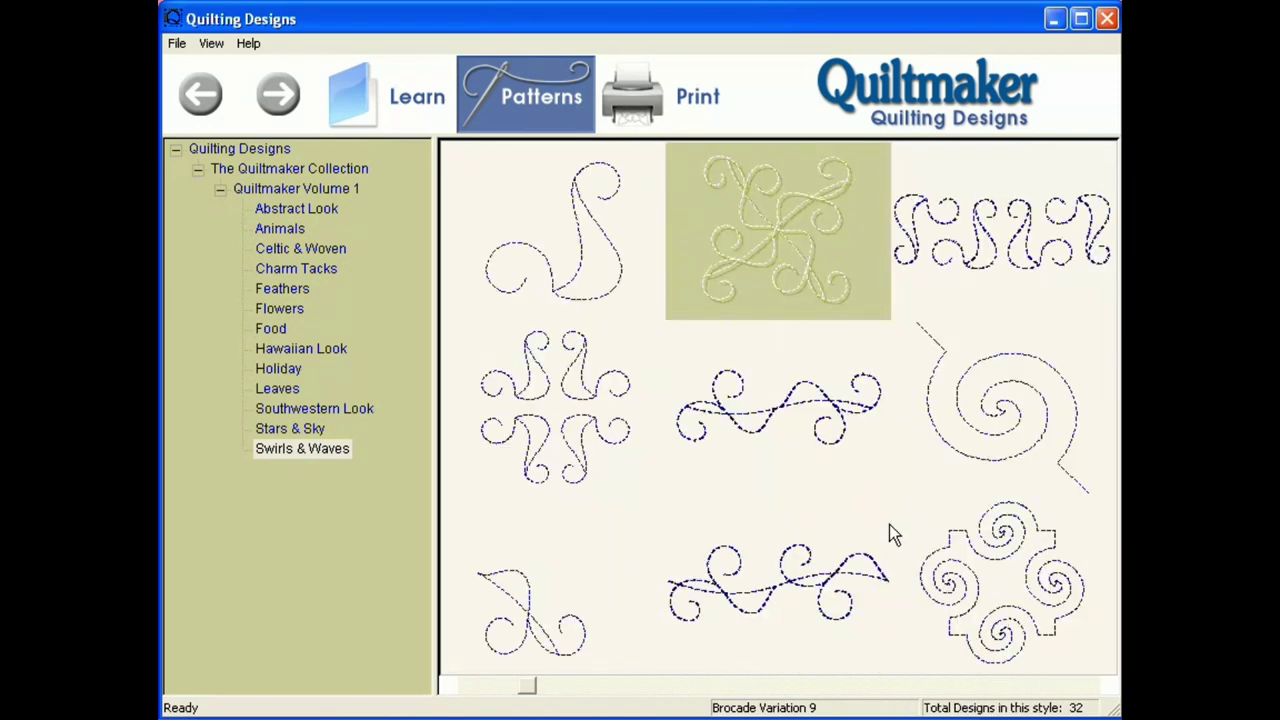
pyautogui.rightClick(765, 245)
pyautogui.click(827, 364)
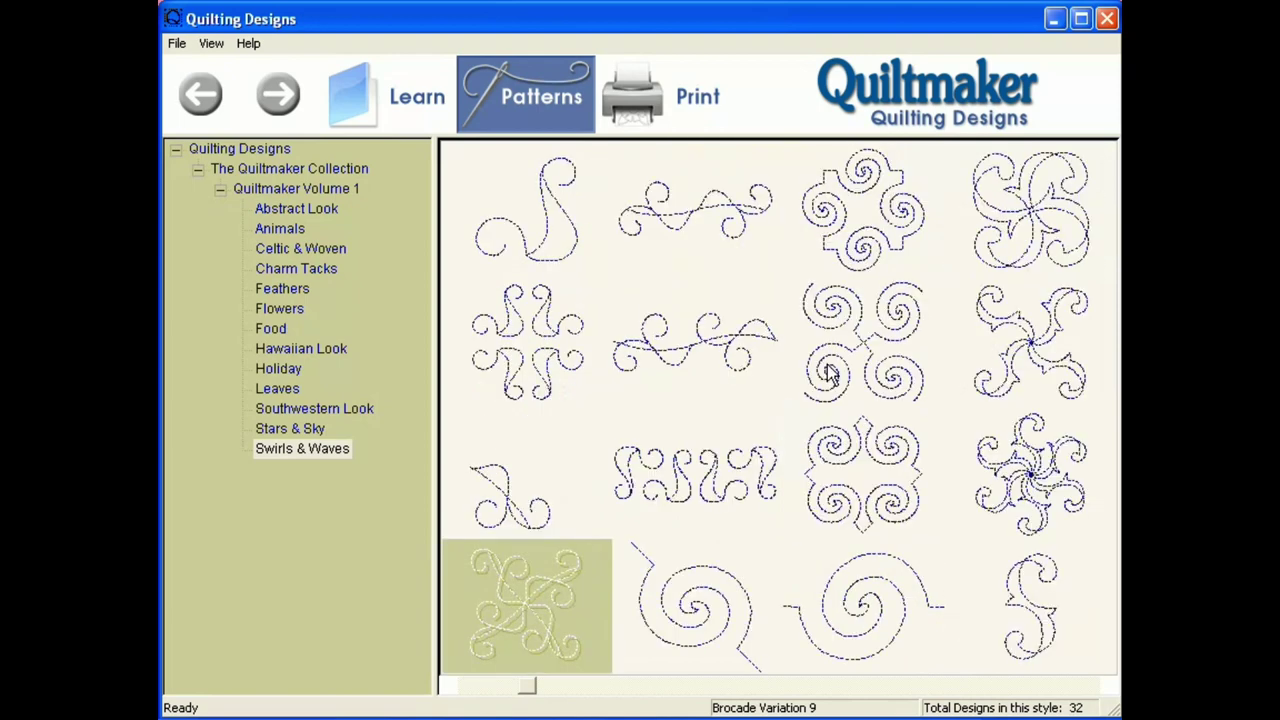
pyautogui.rightClick(527, 602)
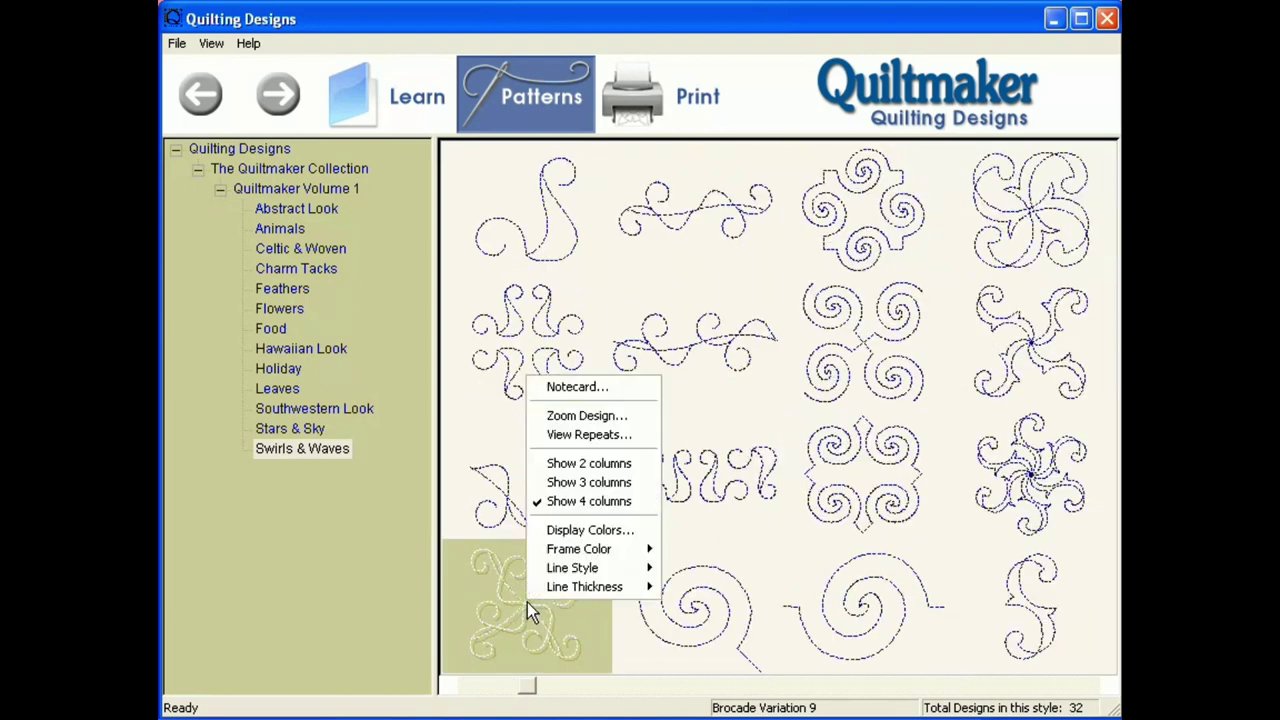
pyautogui.click(605, 415)
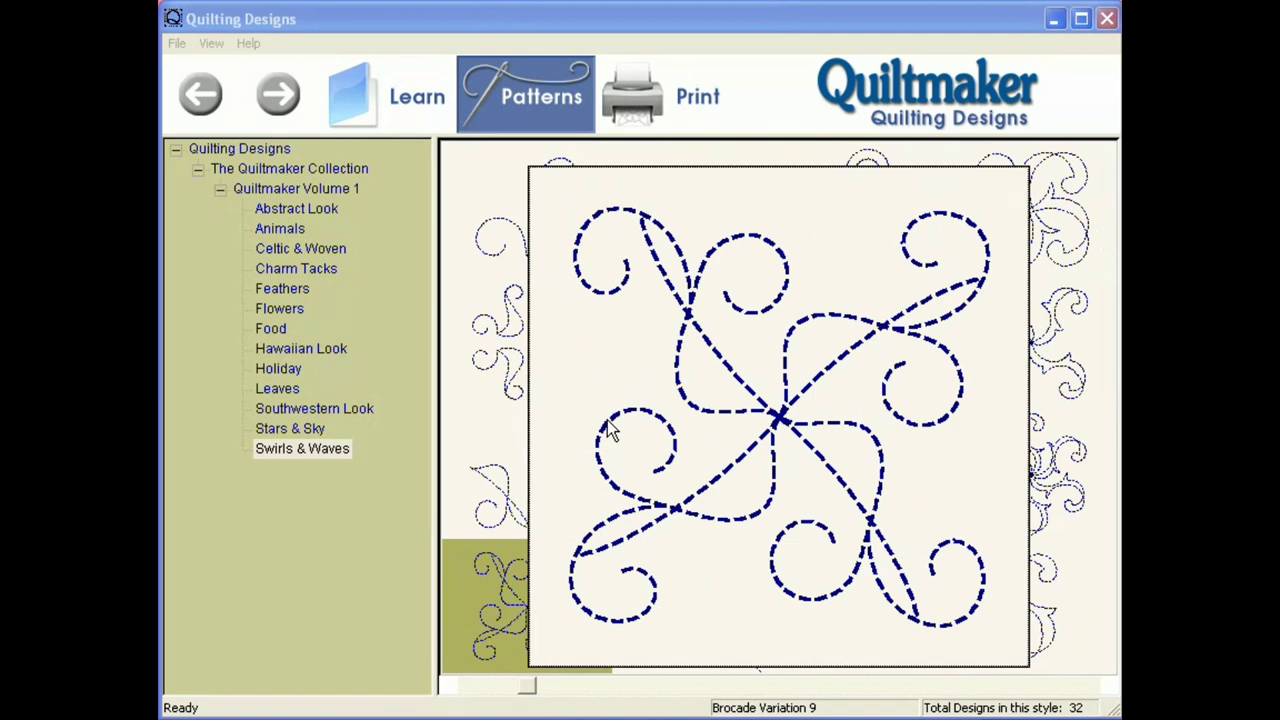
pyautogui.click(506, 608)
pyautogui.rightClick(508, 604)
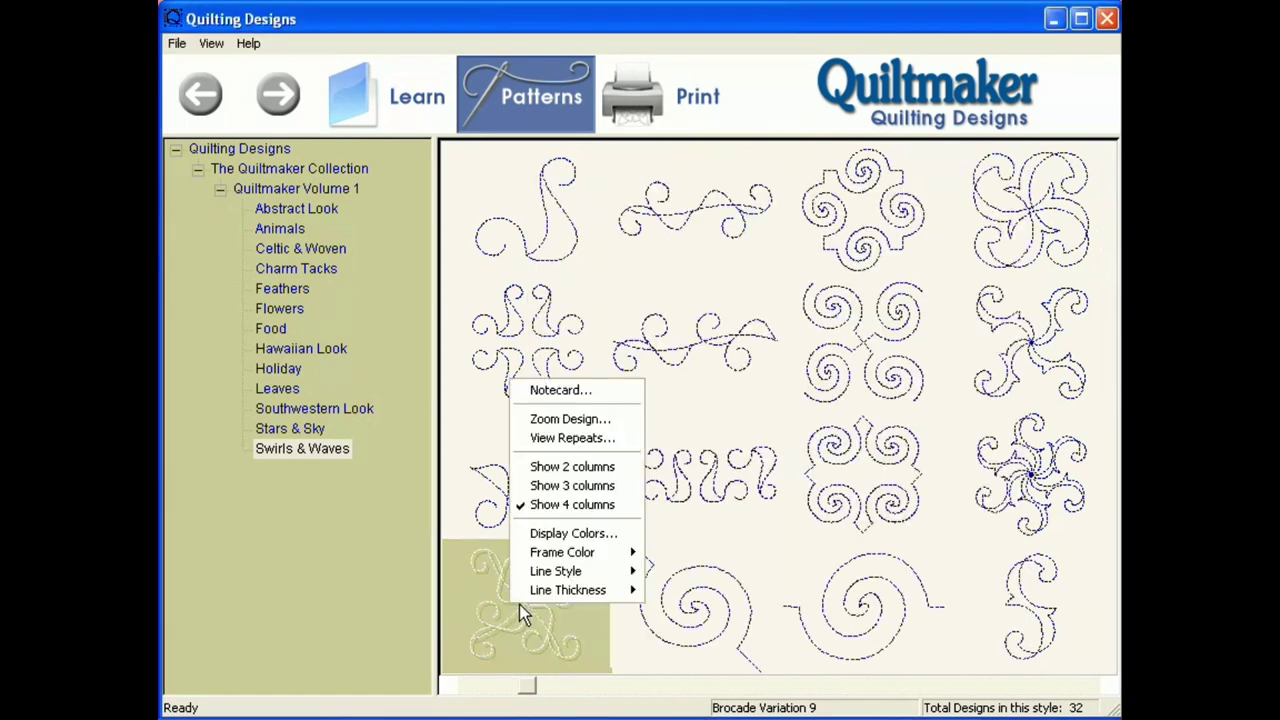
pyautogui.click(584, 440)
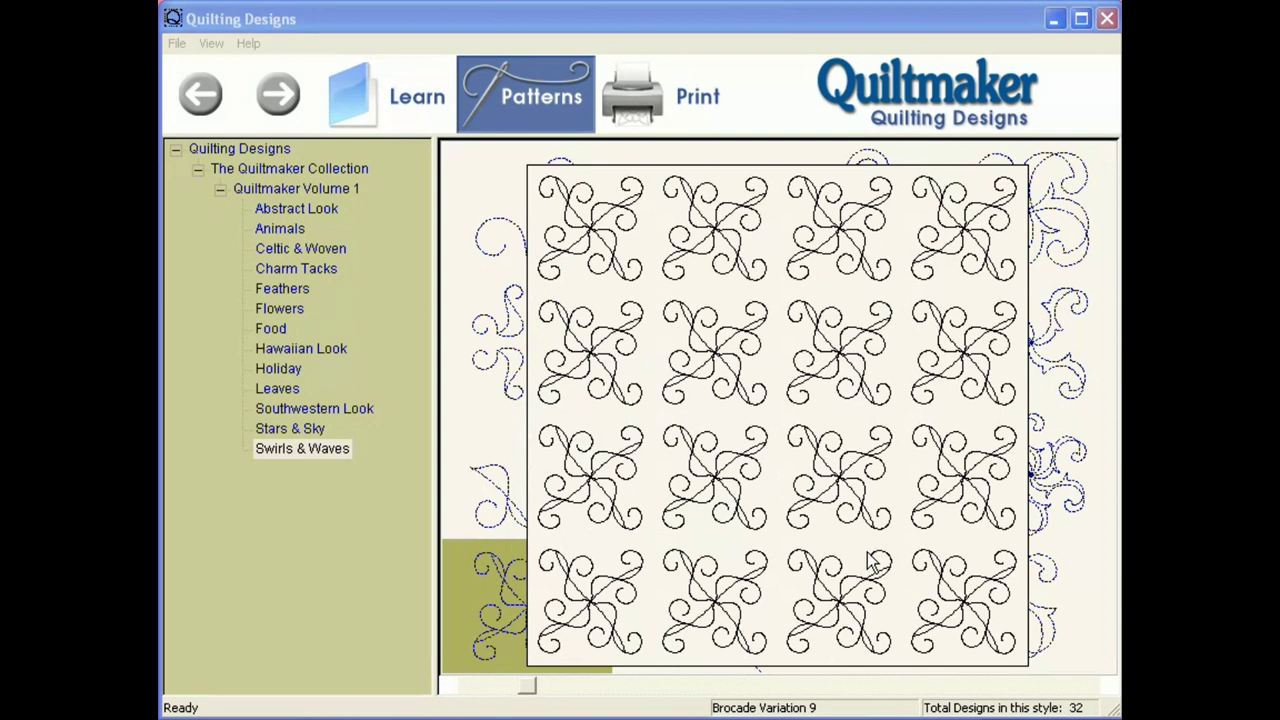
pyautogui.click(507, 590)
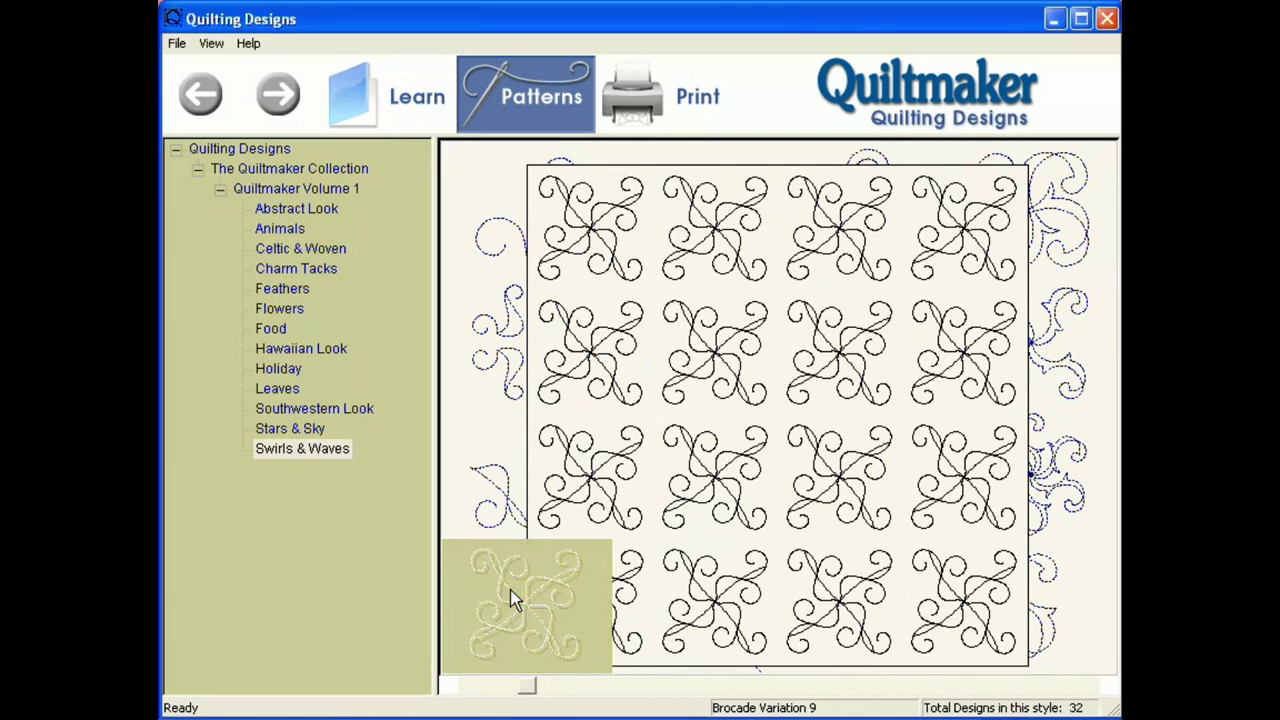
# In Flowers, view Gift Wrap Border 1 as tiled repeats, then select Lida Rose Variation 1.
pyautogui.click(287, 311)
pyautogui.click(488, 469)
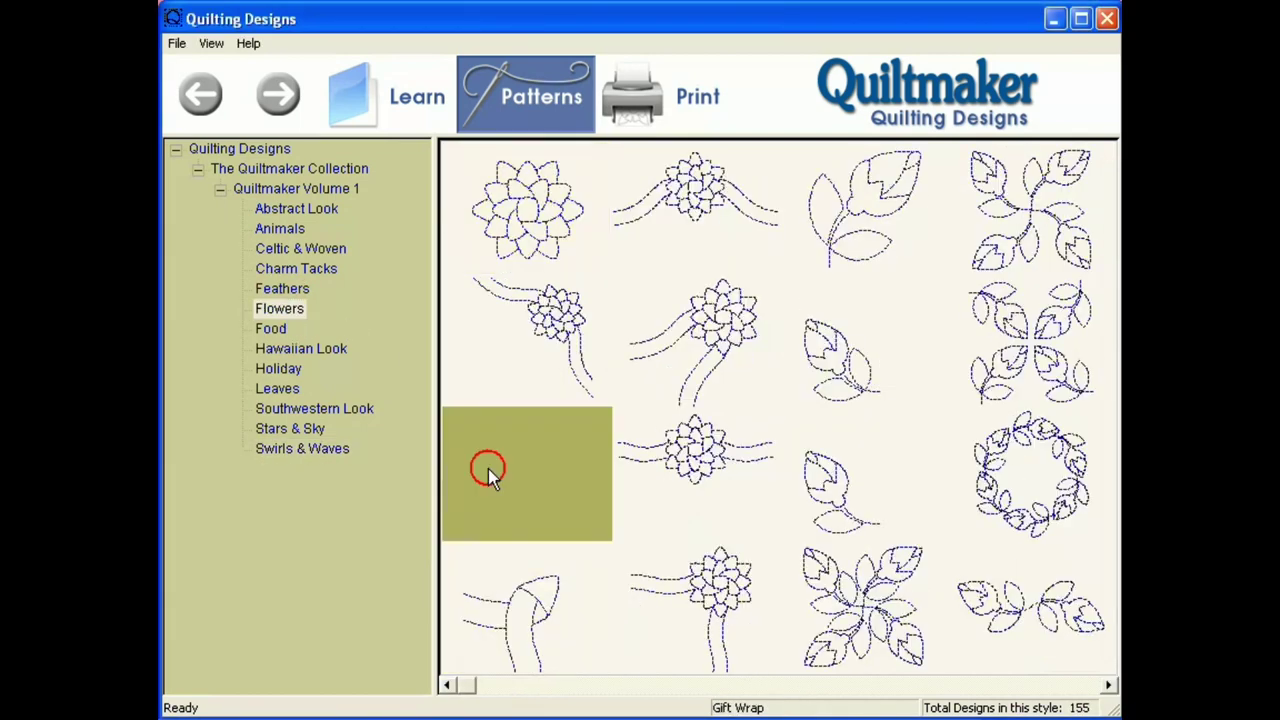
pyautogui.rightClick(488, 469)
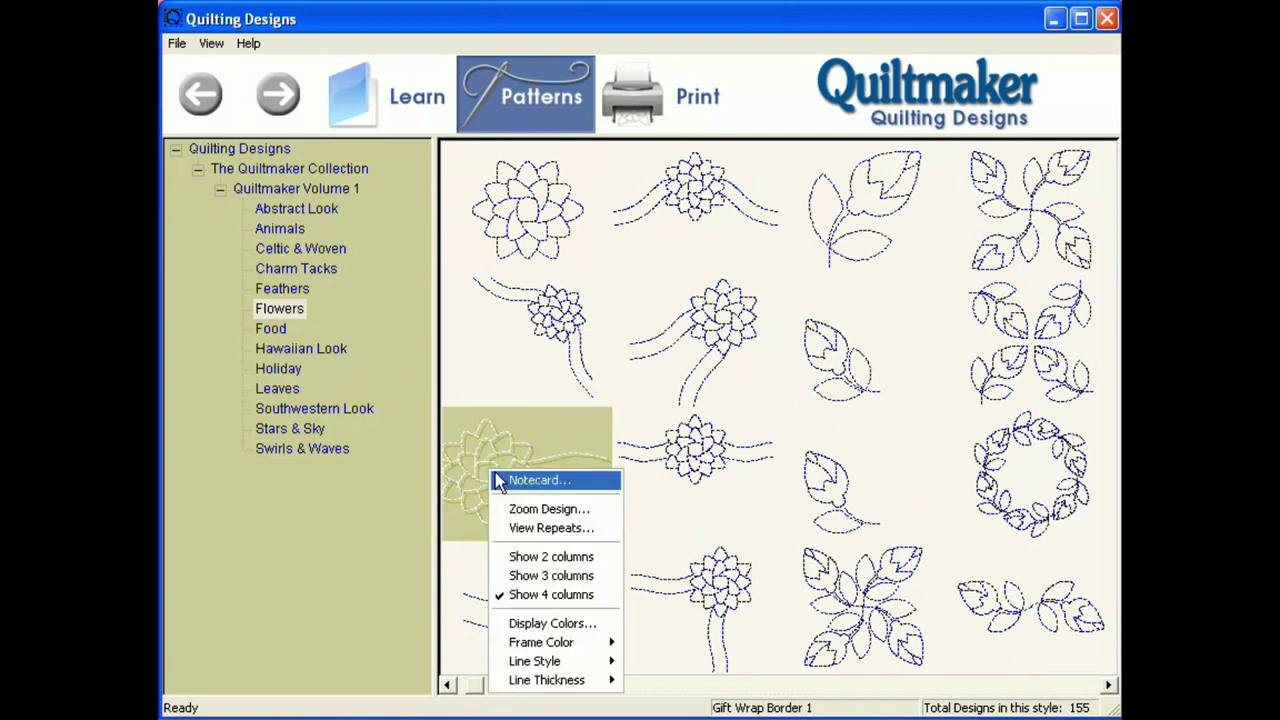
pyautogui.click(520, 523)
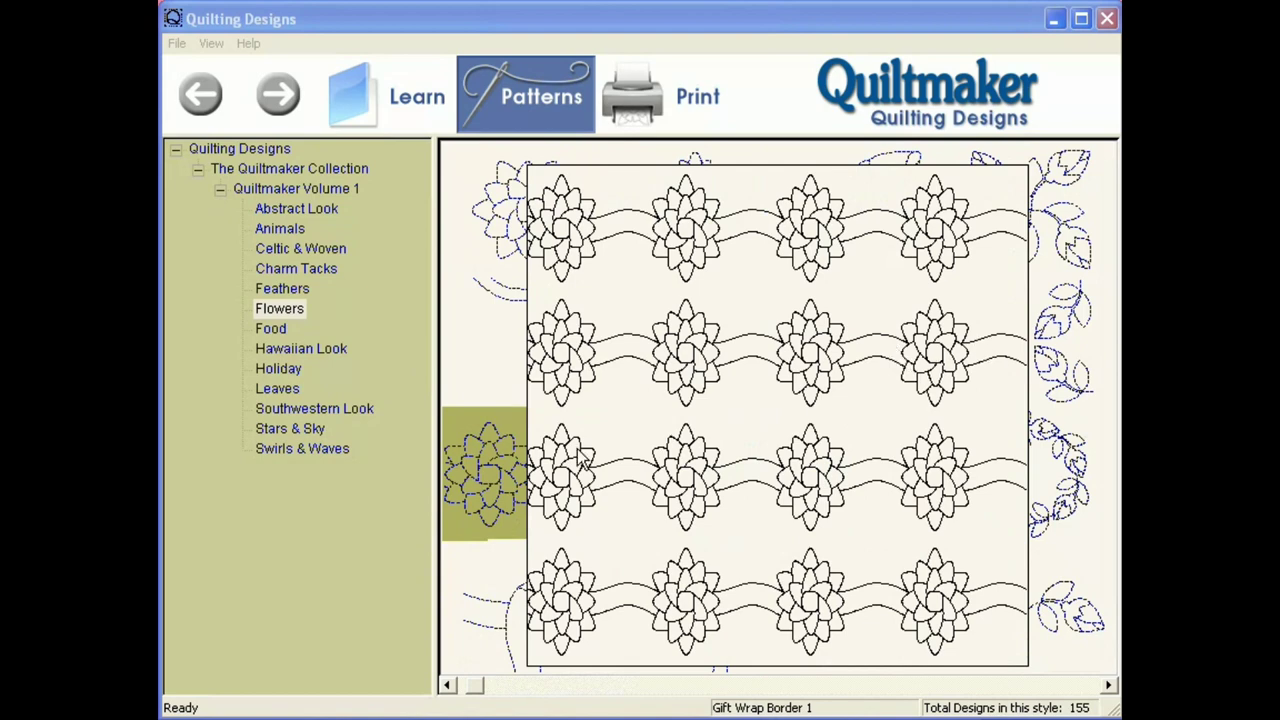
pyautogui.click(493, 470)
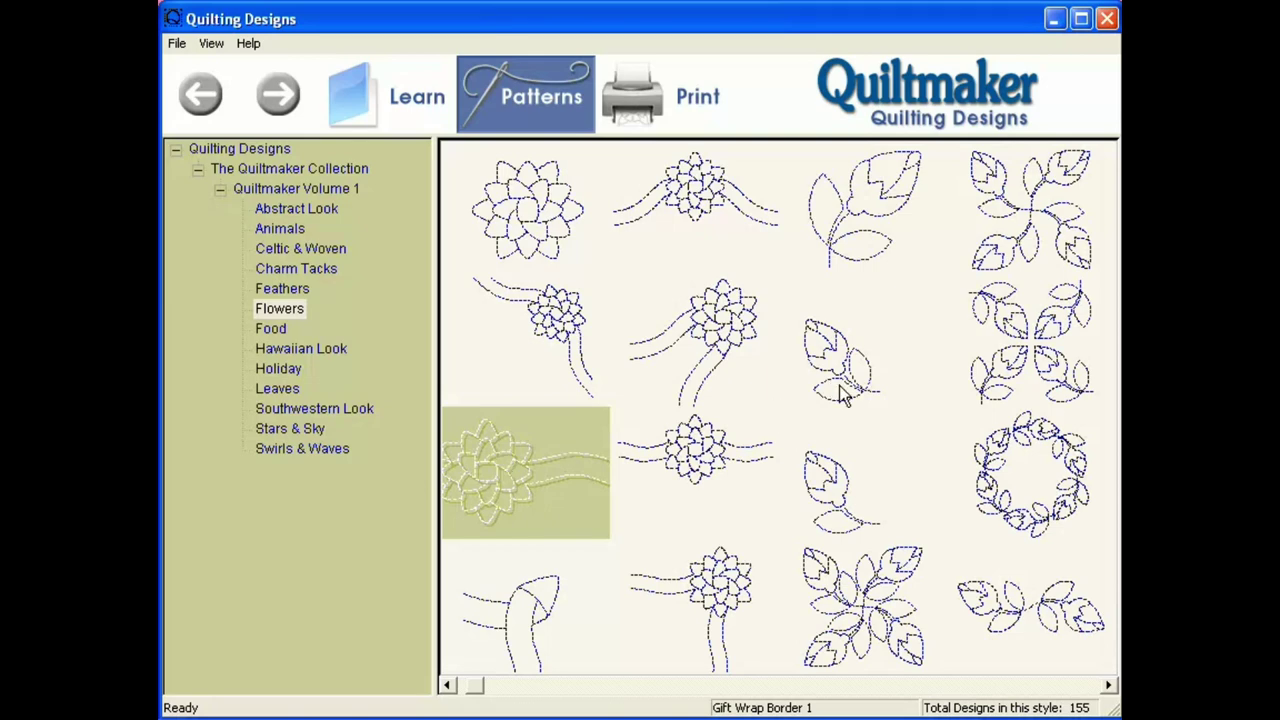
pyautogui.click(860, 372)
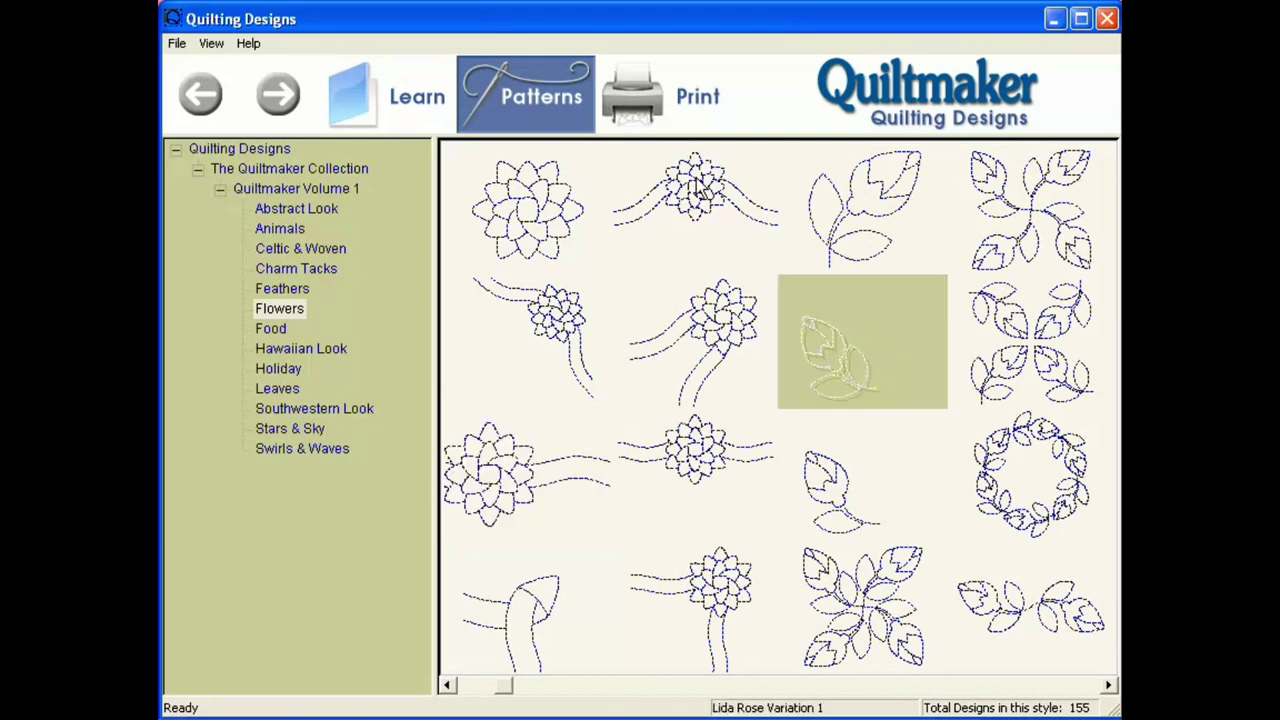
# Preview the Lida Rose Variation 1 printout, zoomed in on the leaf drawing, then close the preview.
pyautogui.click(660, 95)
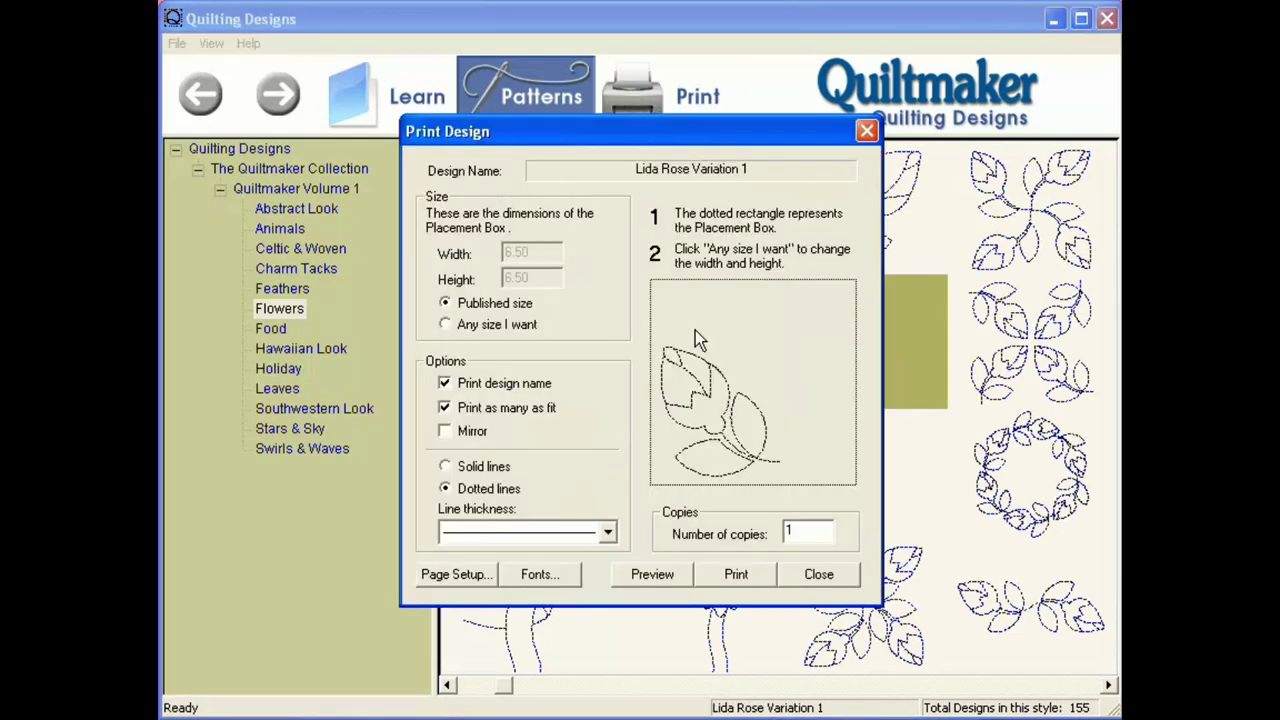
pyautogui.click(650, 574)
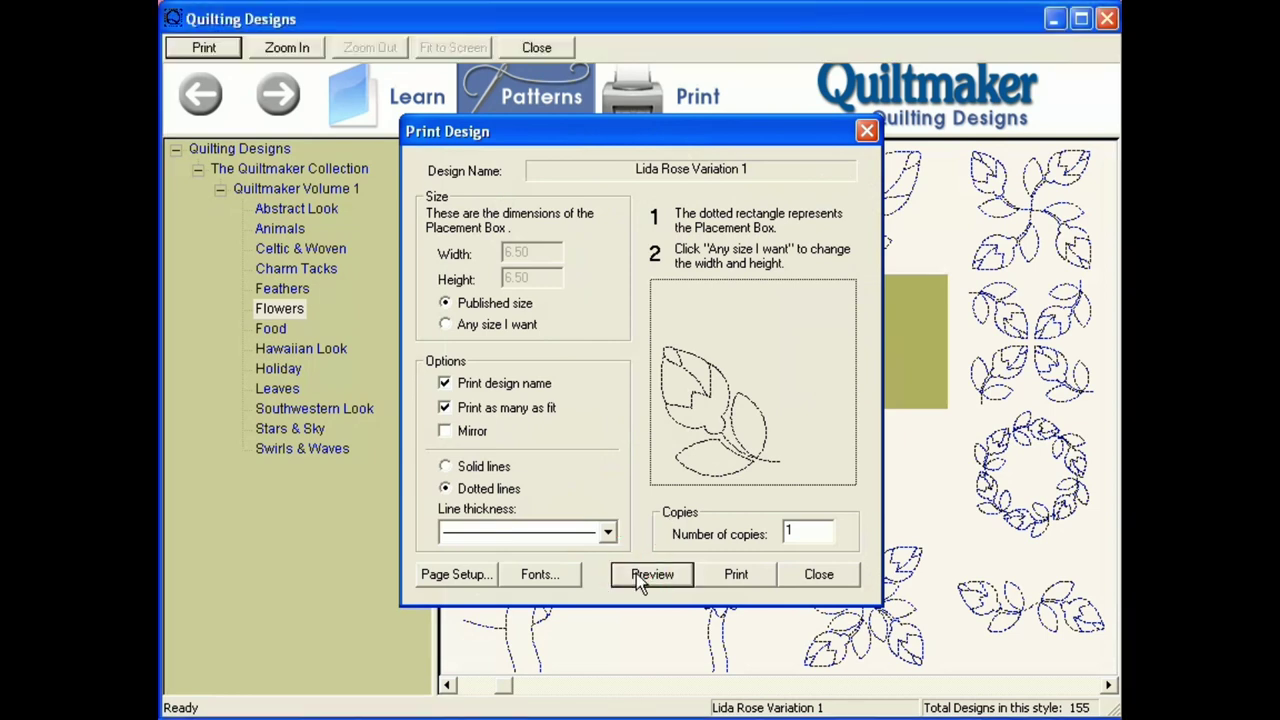
pyautogui.click(287, 48)
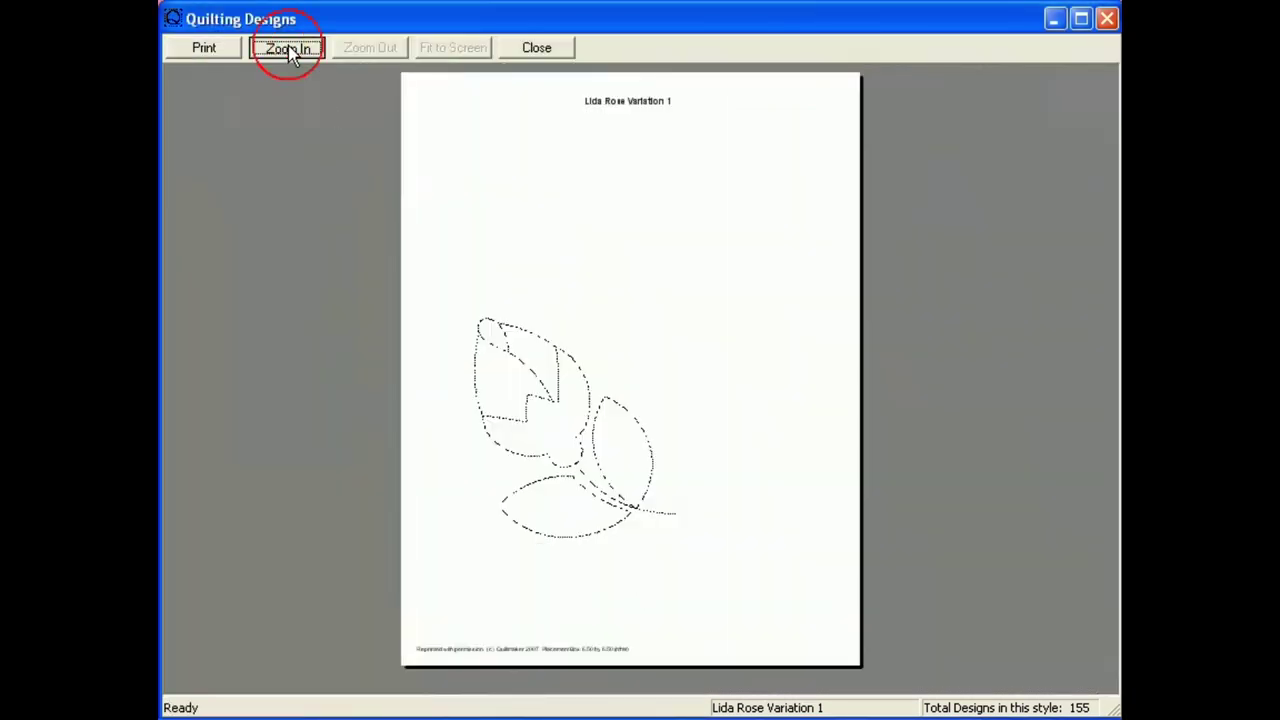
pyautogui.moveTo(444, 274)
pyautogui.mouseDown()
pyautogui.moveTo(622, 510)
pyautogui.moveTo(706, 568)
pyautogui.mouseUp()
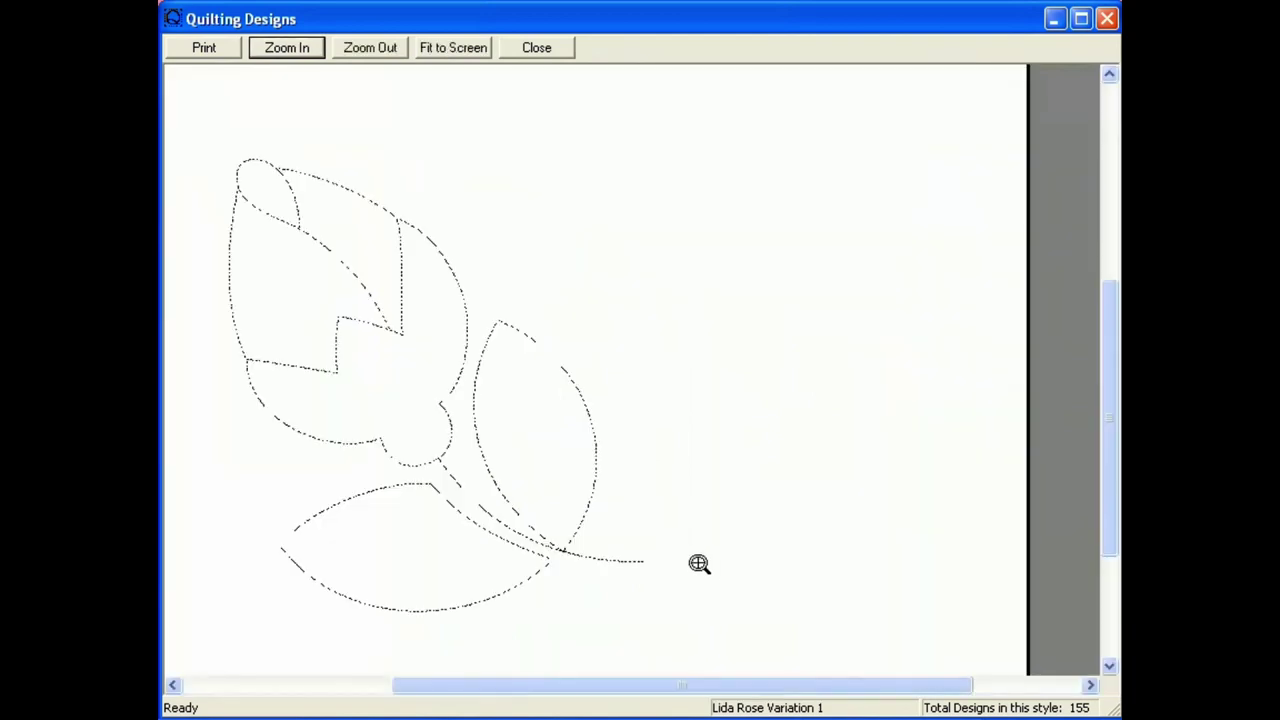
pyautogui.click(536, 48)
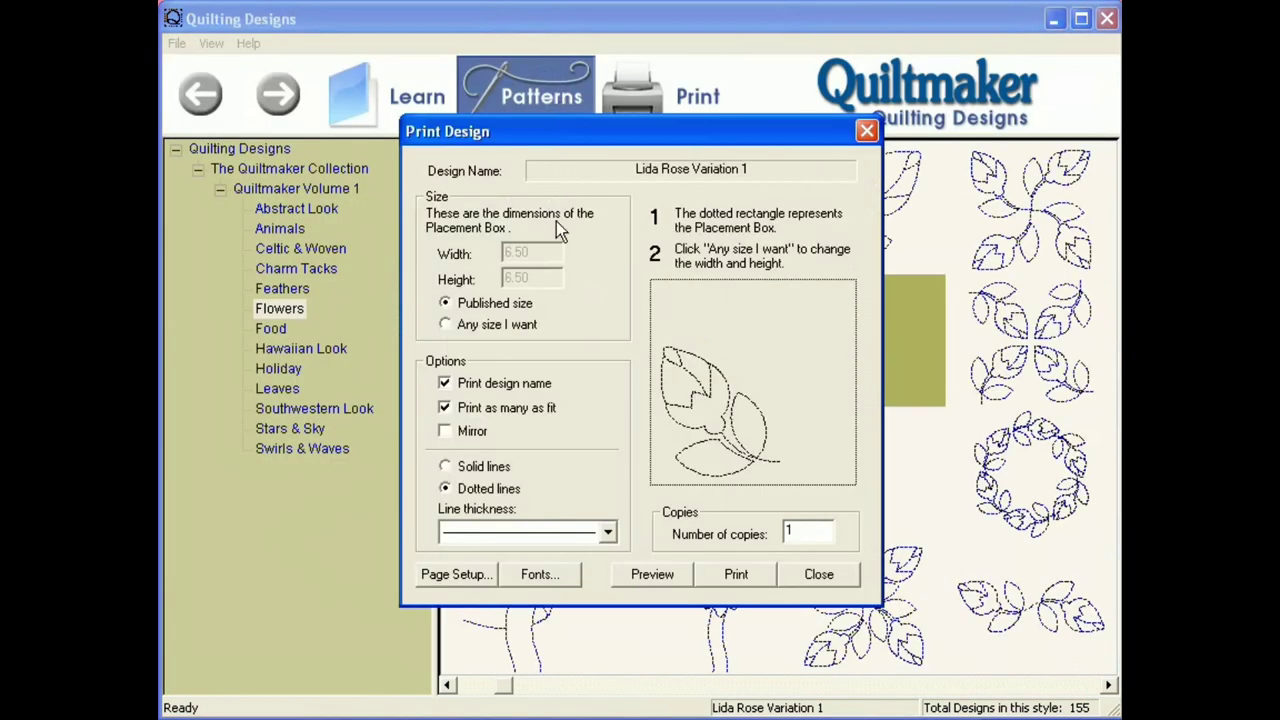
# Set a custom 2 × 2 print size, preview the twelve-copy page, and close print settings.
pyautogui.click(445, 324)
pyautogui.doubleClick(520, 252)
pyautogui.write('2')
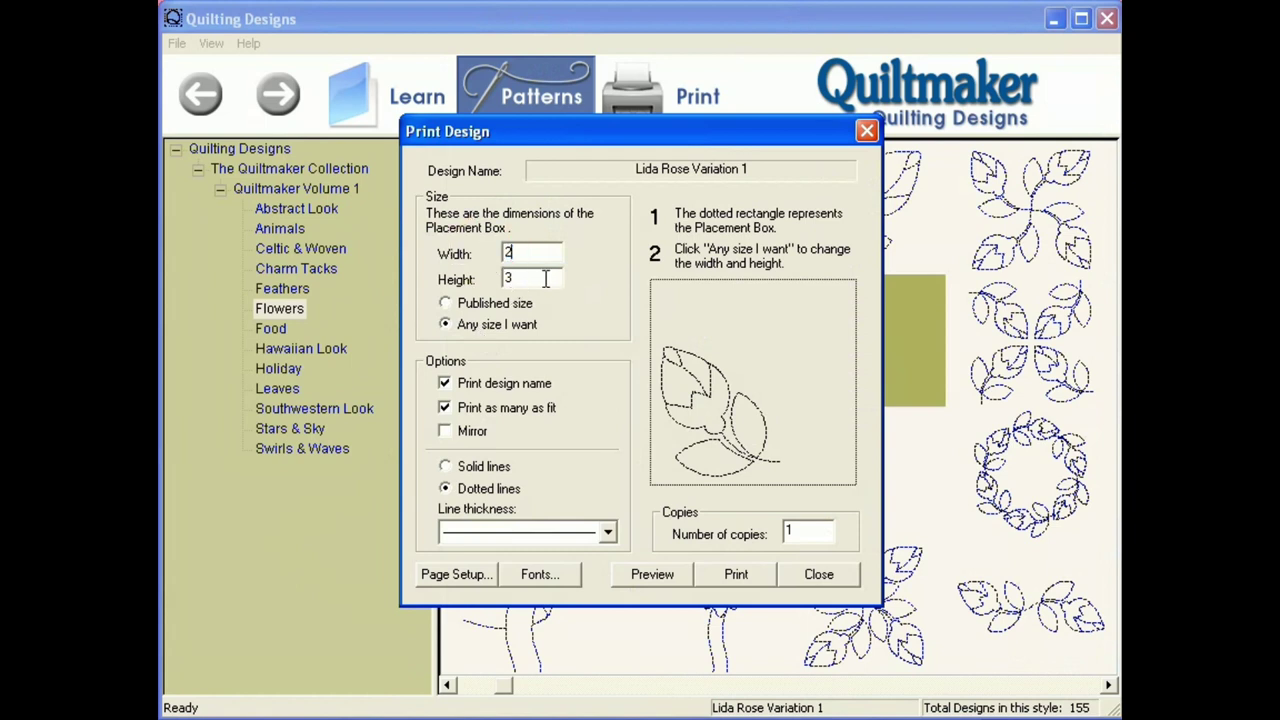
pyautogui.doubleClick(527, 279)
pyautogui.write('2')
pyautogui.click(649, 574)
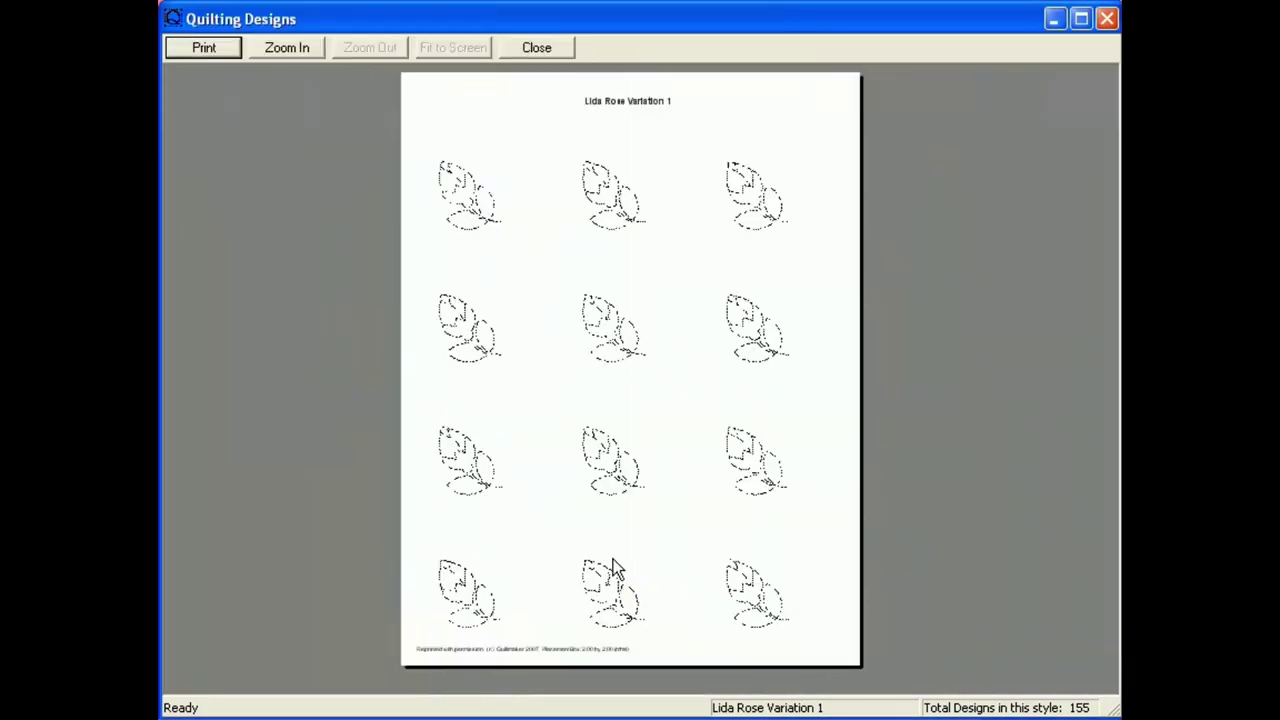
pyautogui.click(536, 47)
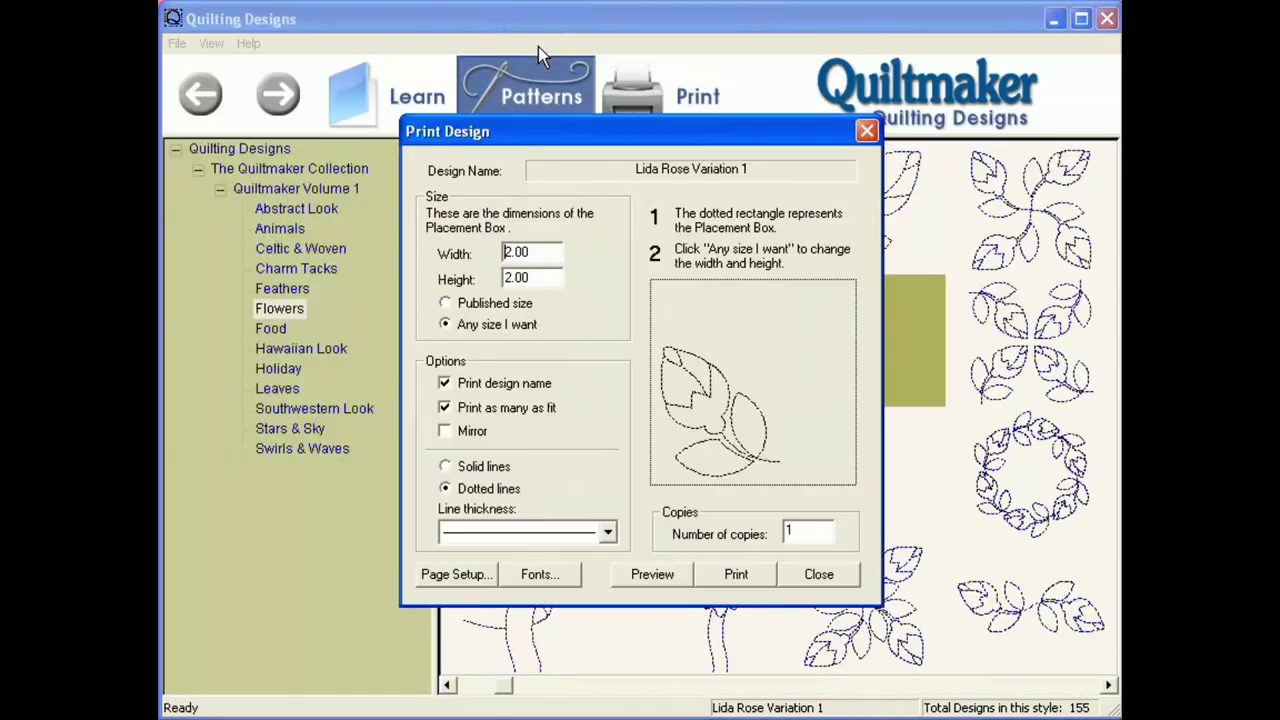
pyautogui.click(818, 575)
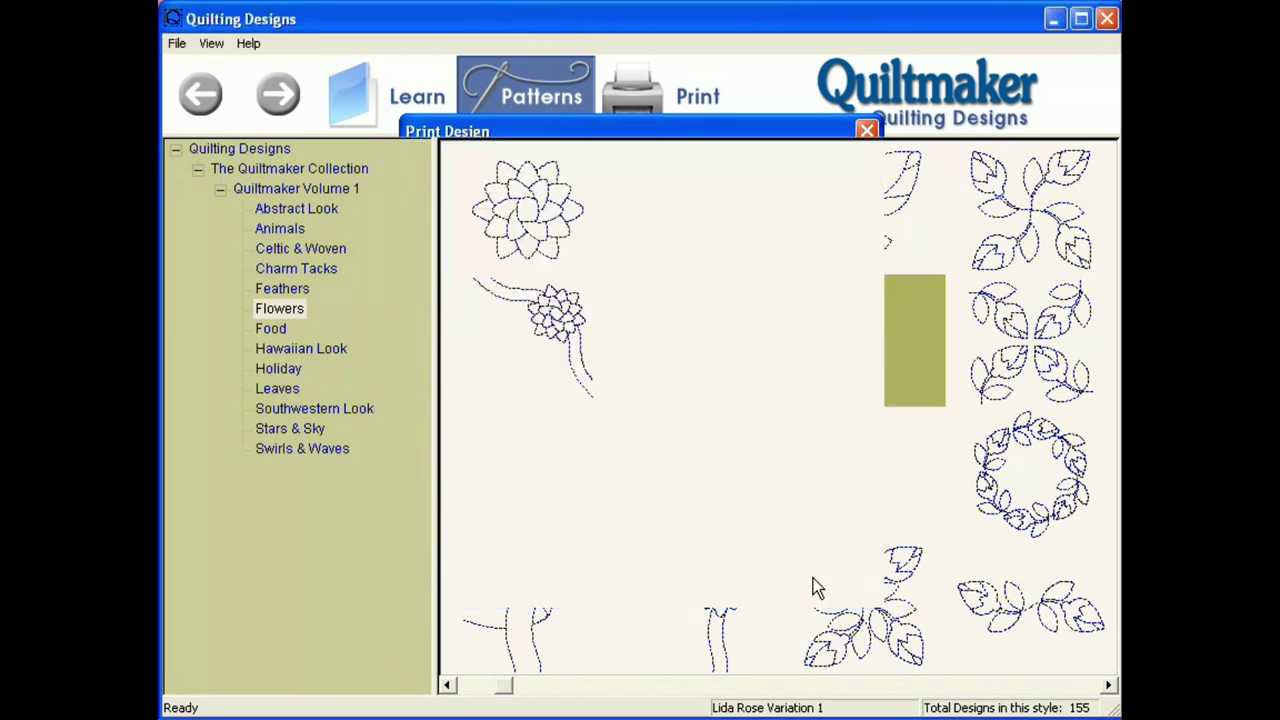